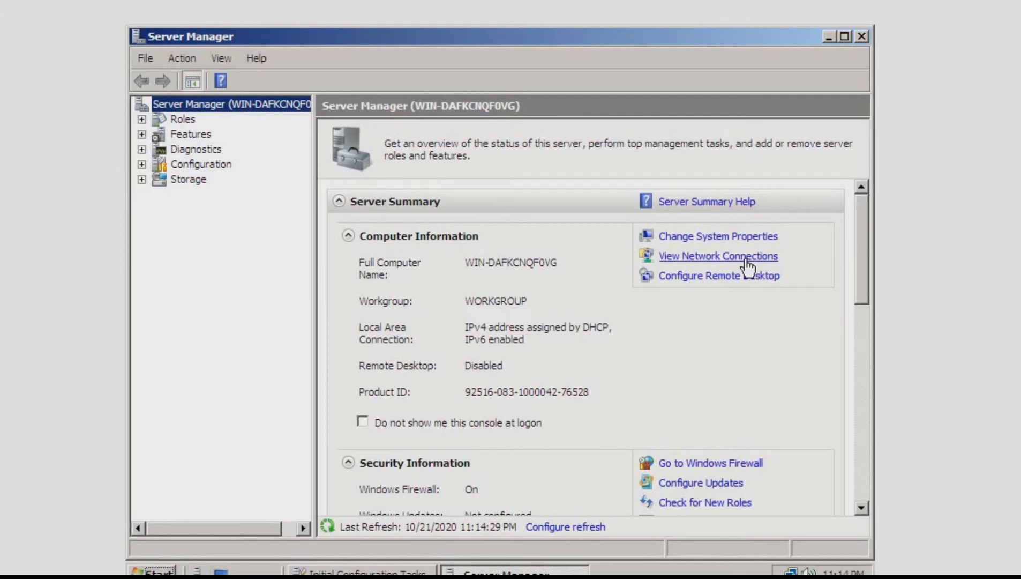
Rename the computer to S008-Server in its system properties, keep the workgroup membership, and restart the server now to apply the change
click(677, 239)
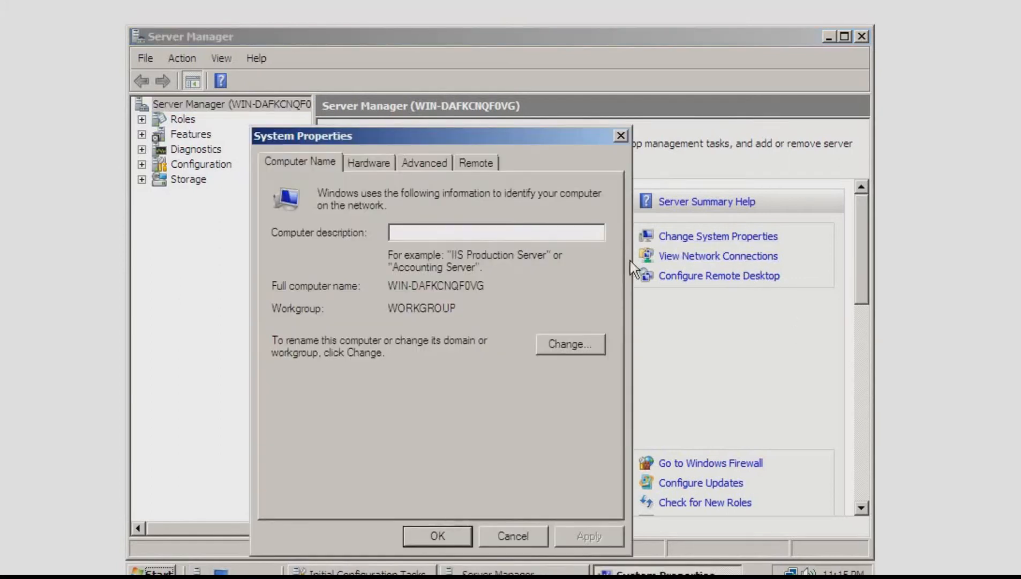
click(557, 346)
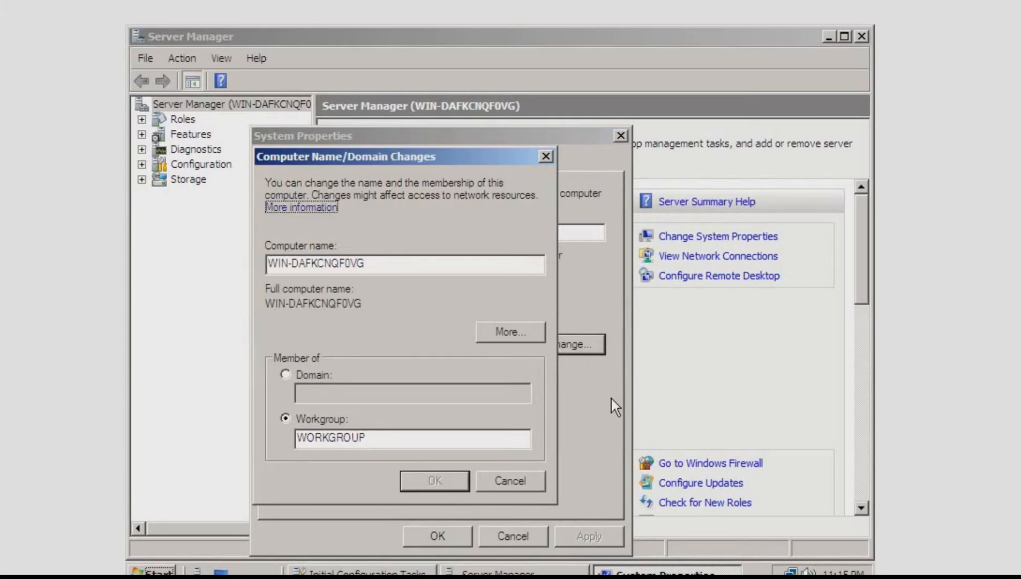
click(303, 375)
click(285, 418)
drag(392, 263, 248, 261)
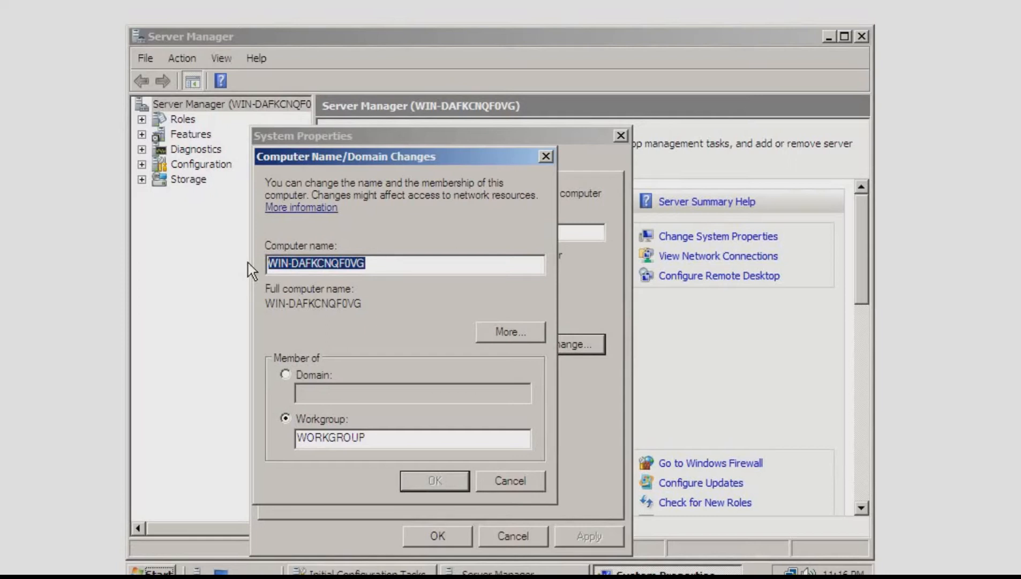
key(BackSpace)
text(S001-Server)
key(Left)
key(Left)
key(Left)
key(Left)
key(Left)
key(Left)
key(BackSpace)
text(8)
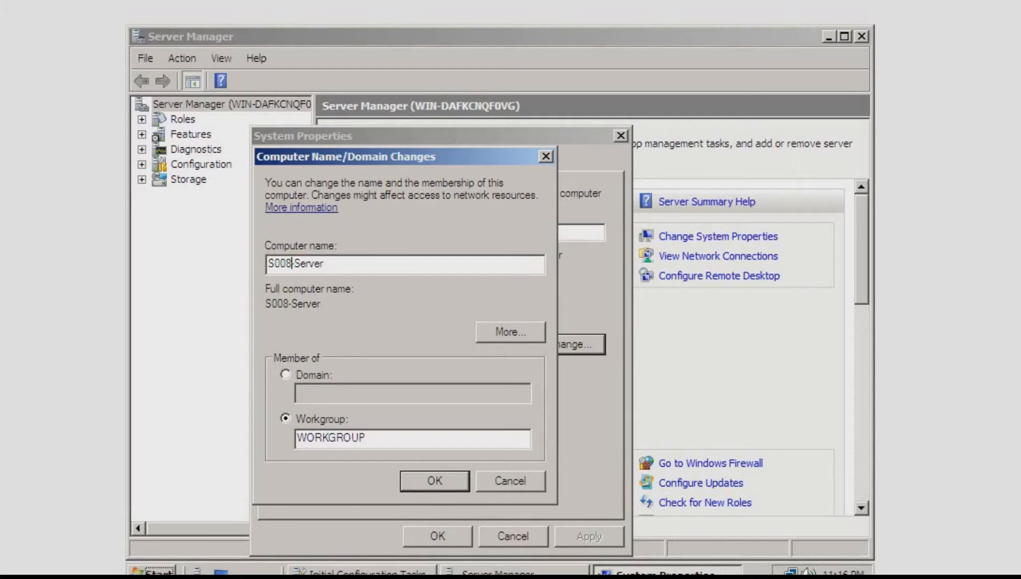
click(391, 263)
click(431, 487)
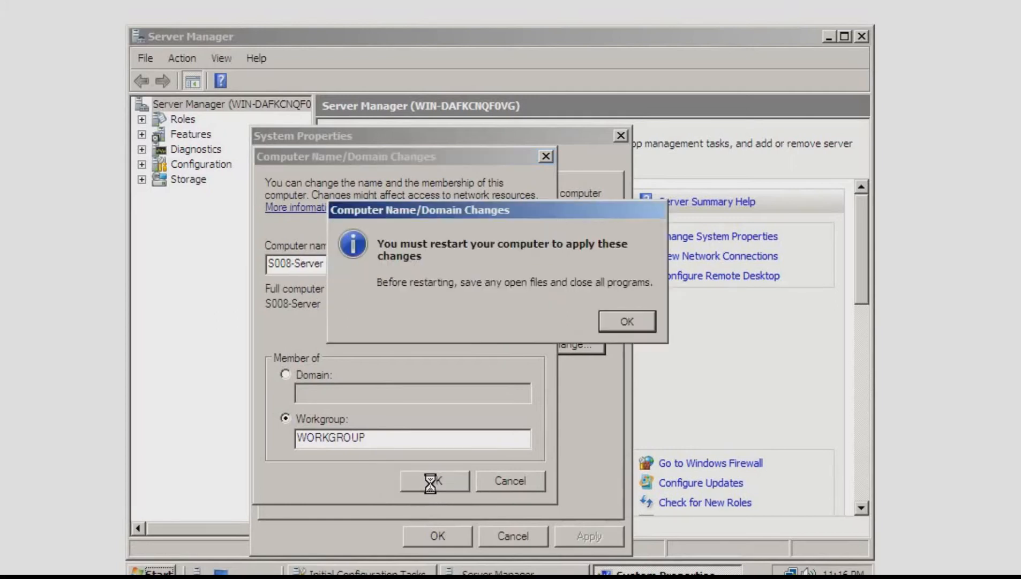
click(615, 326)
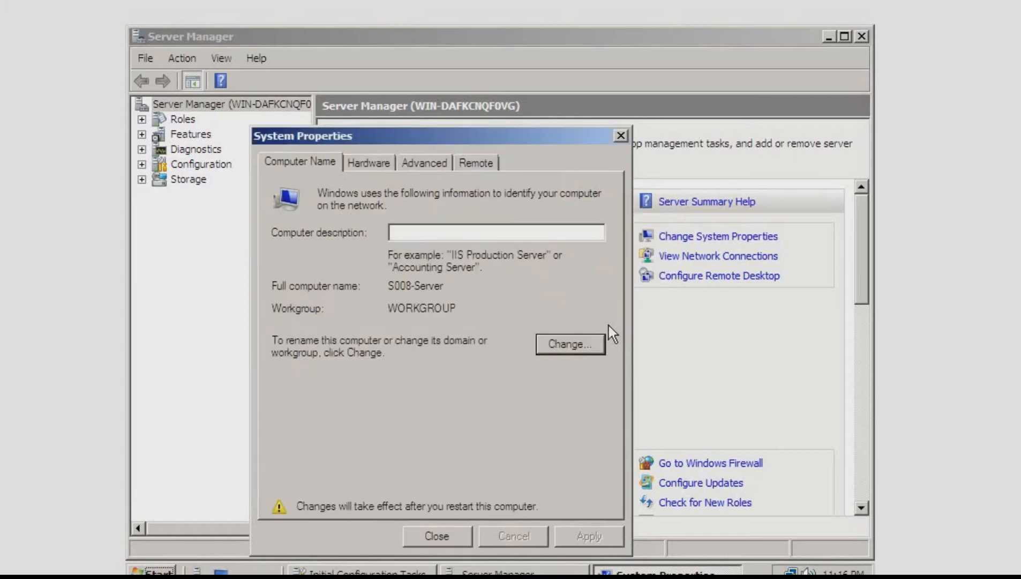
click(435, 533)
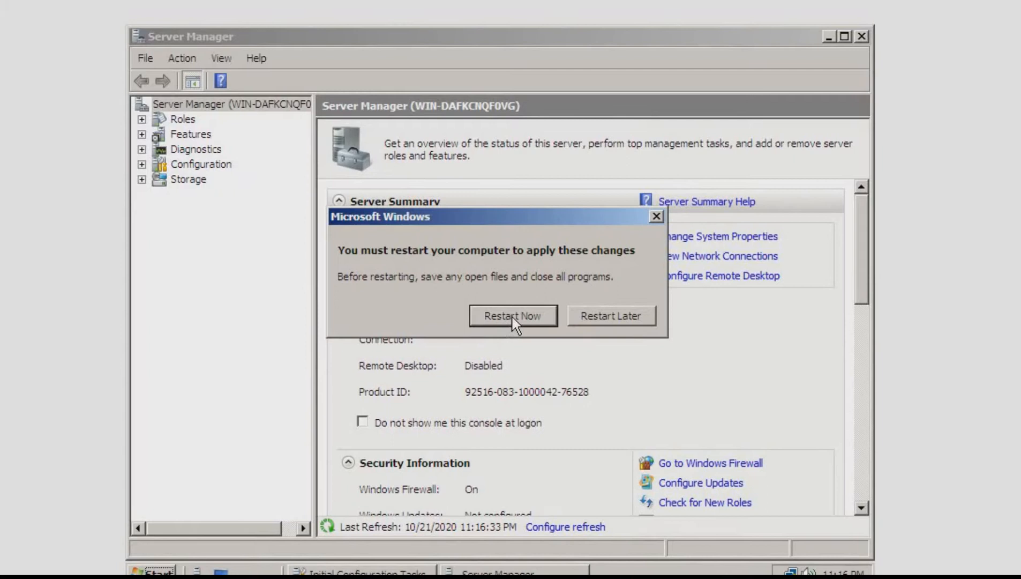
click(511, 315)
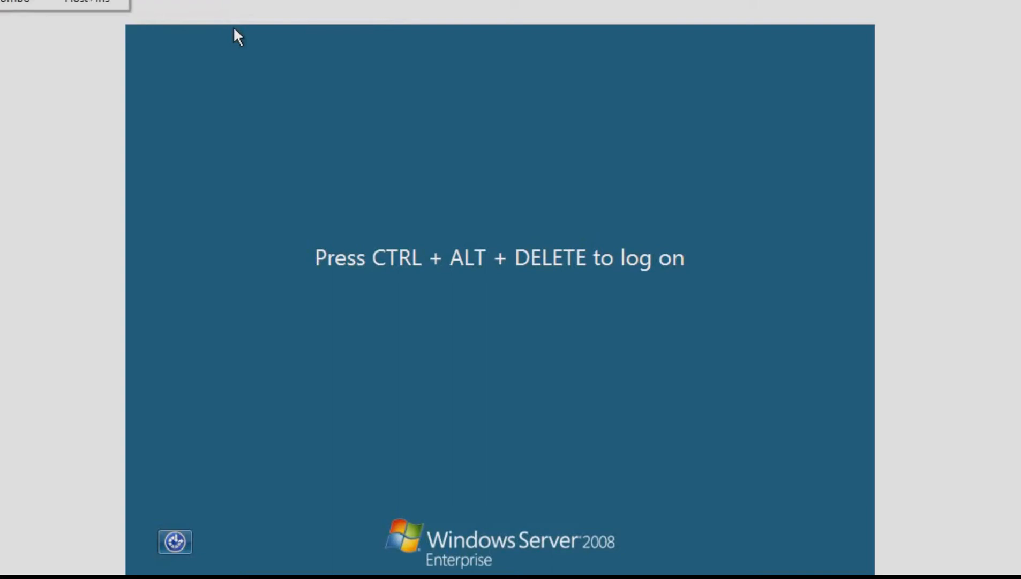
Log on to the restarted server as Administrator by entering the account password
key(ctrl+alt+Delete)
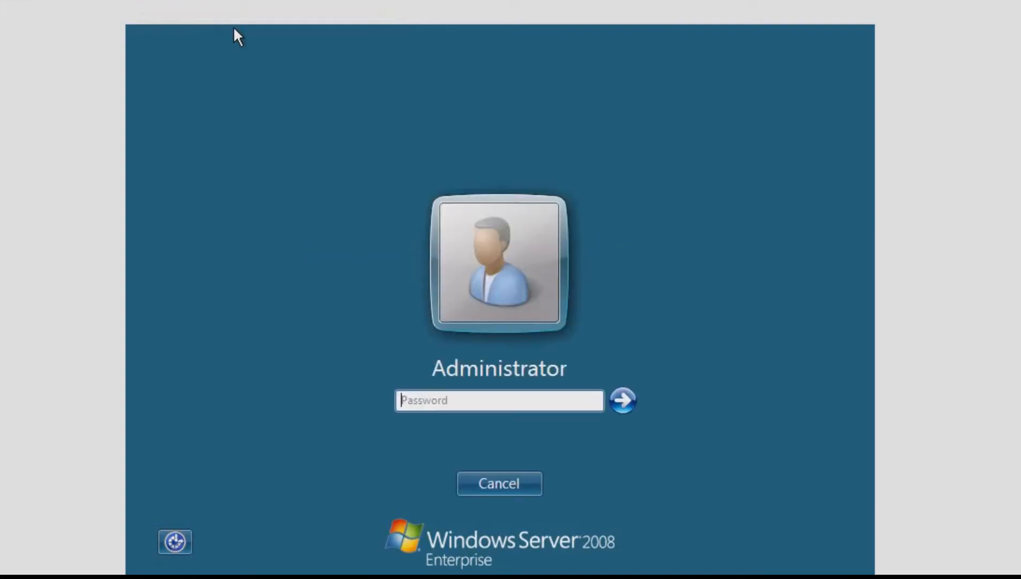
text(***********)
key(Caps_Lock)
text(***)
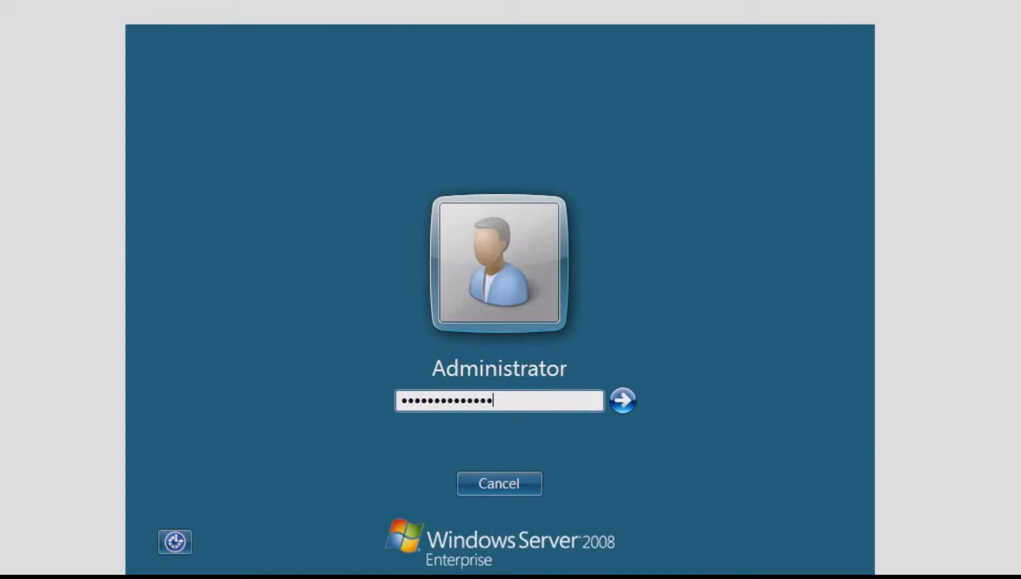
key(Return)
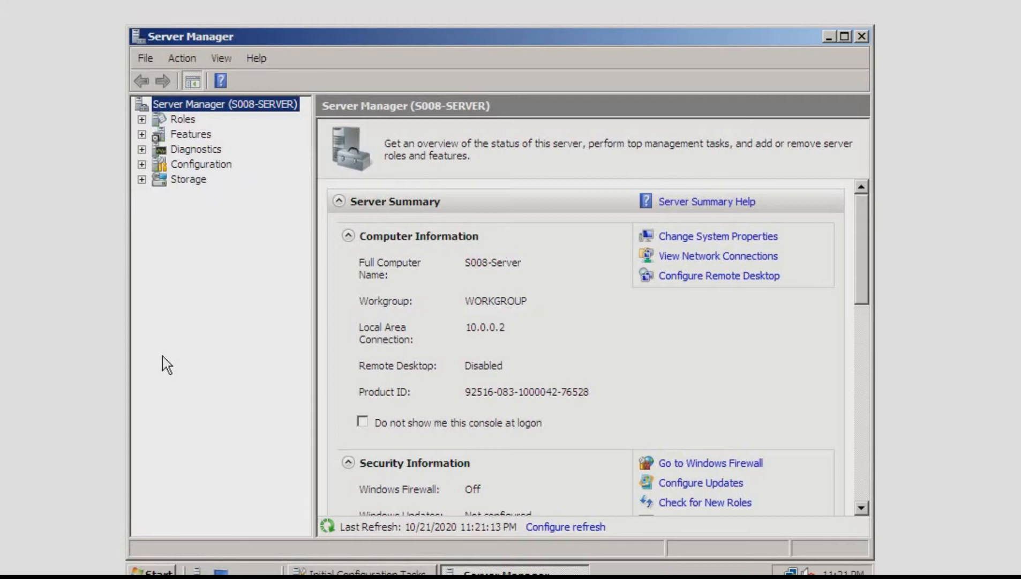
Install the Active Directory Domain Services role with the Add Roles Wizard and close the wizard
click(185, 121)
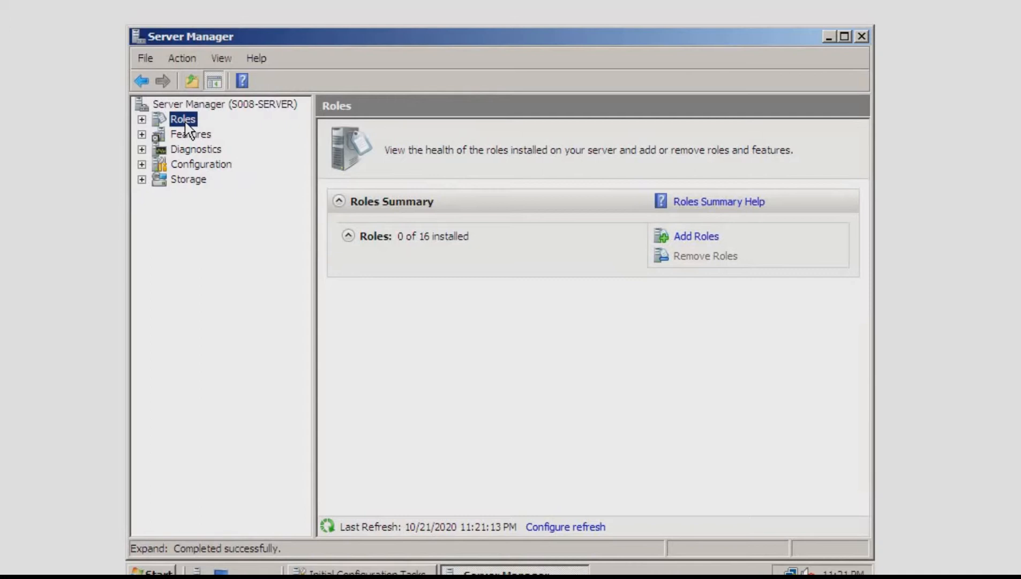
click(703, 242)
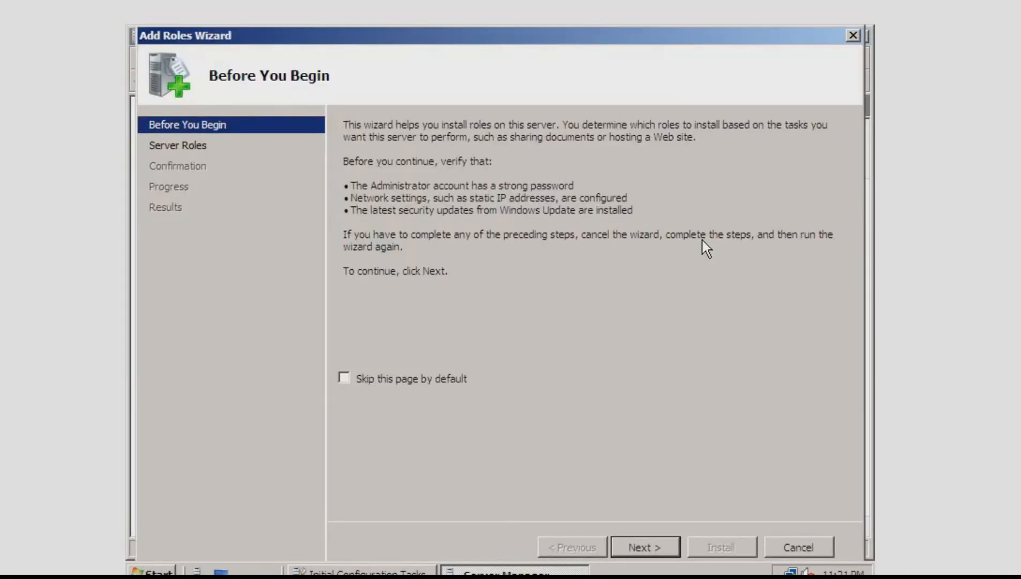
click(646, 548)
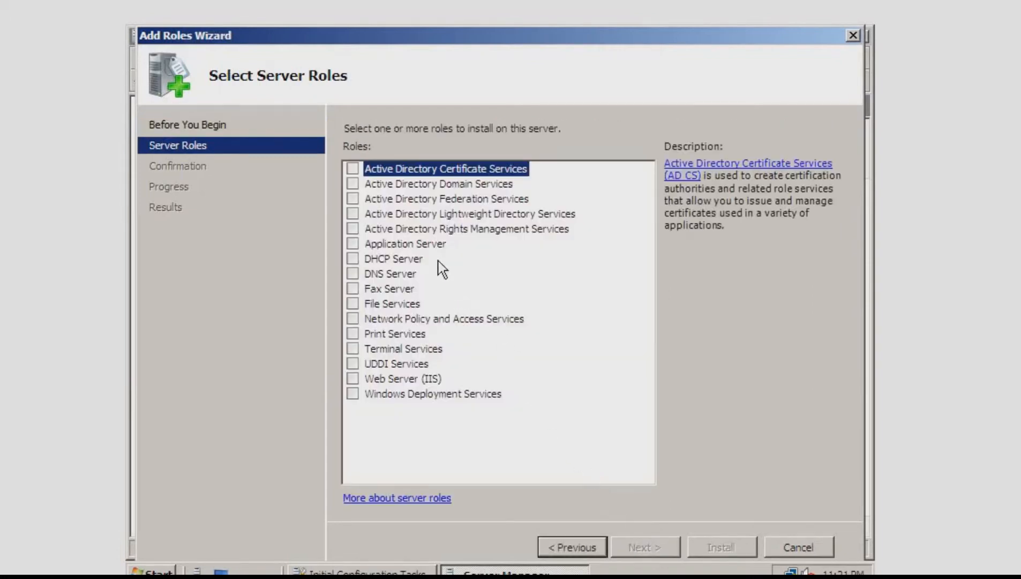
click(361, 185)
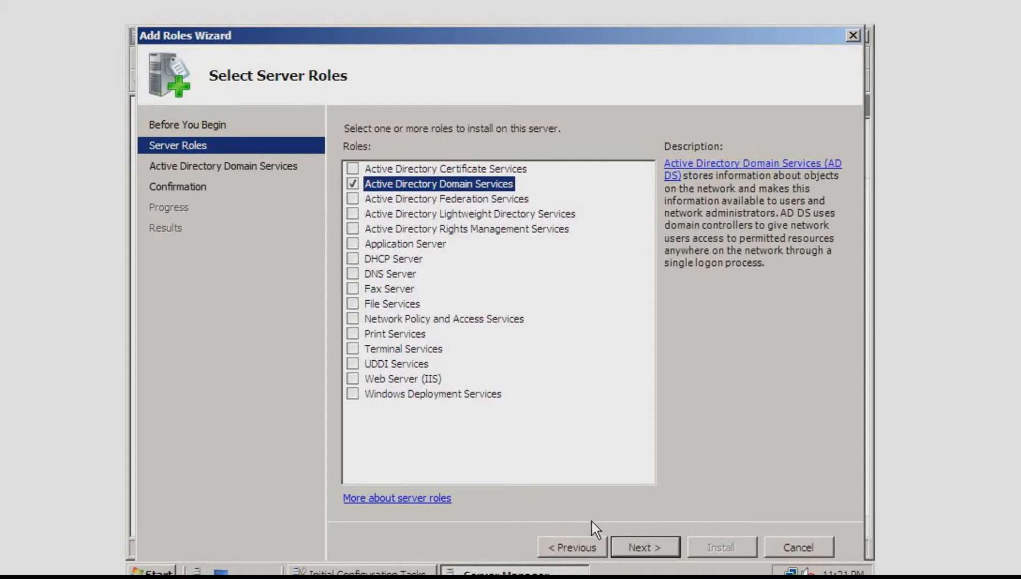
click(639, 551)
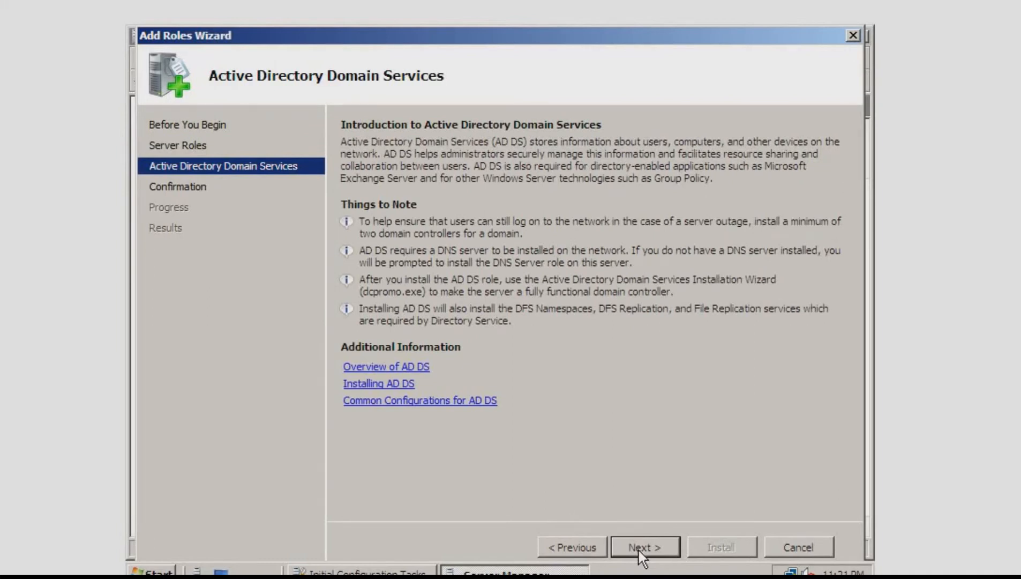
click(640, 550)
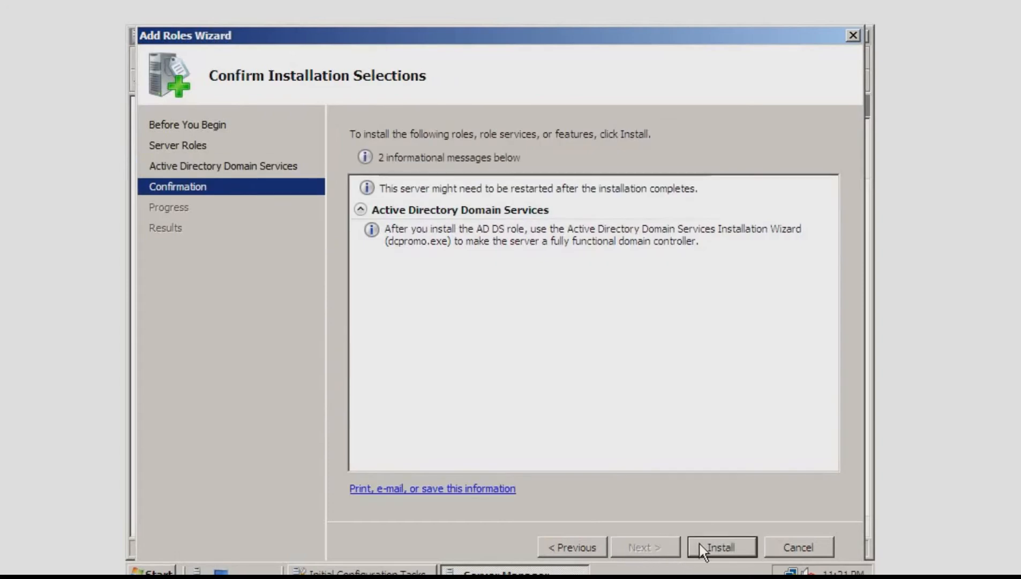
click(723, 557)
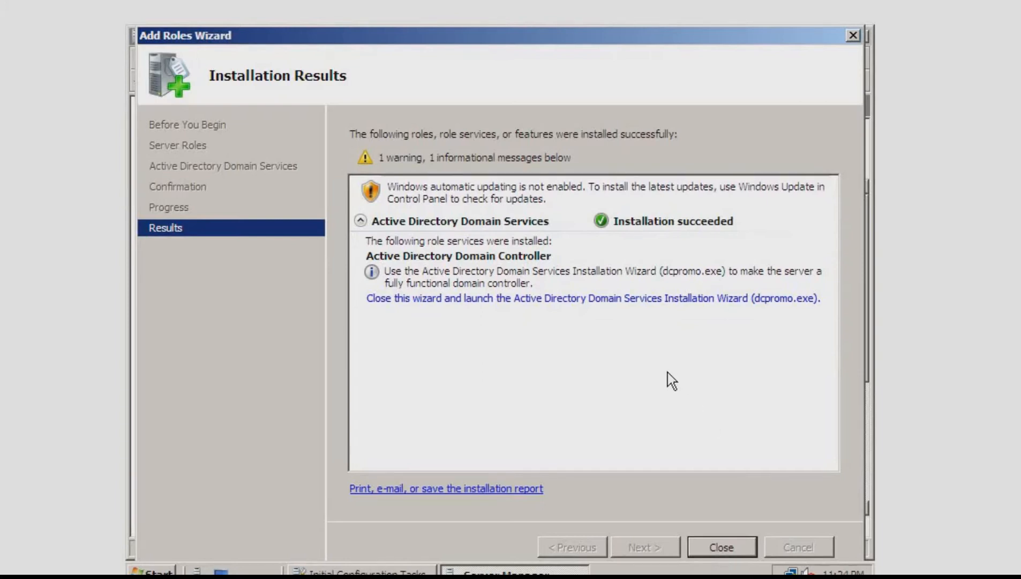
click(725, 545)
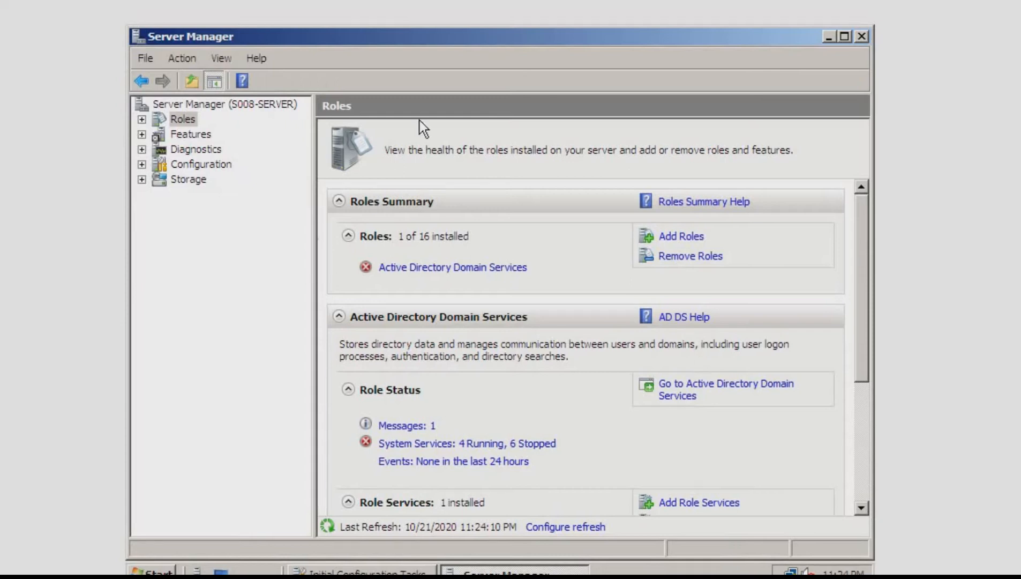
click(453, 268)
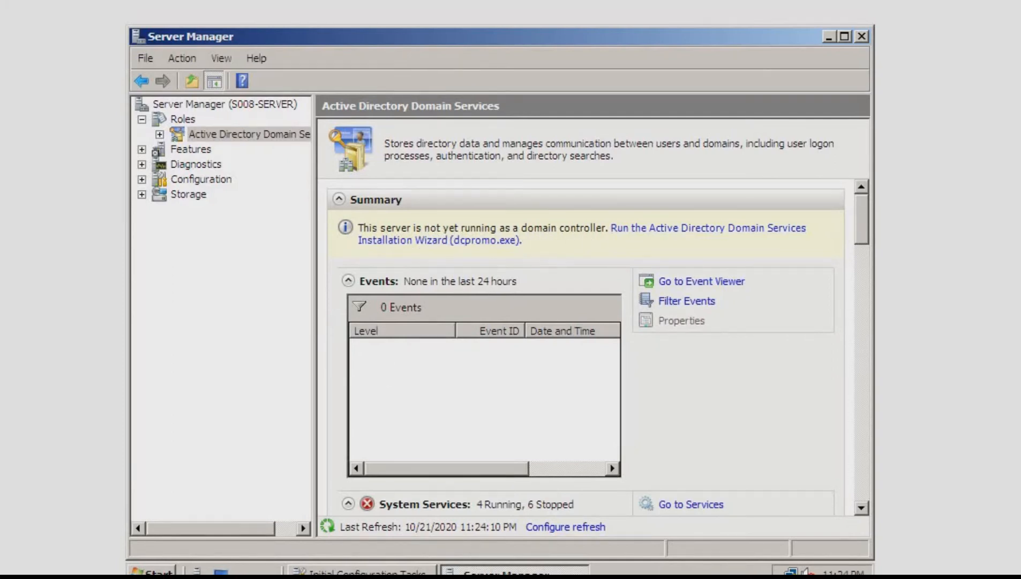
key(super)
text(dc)
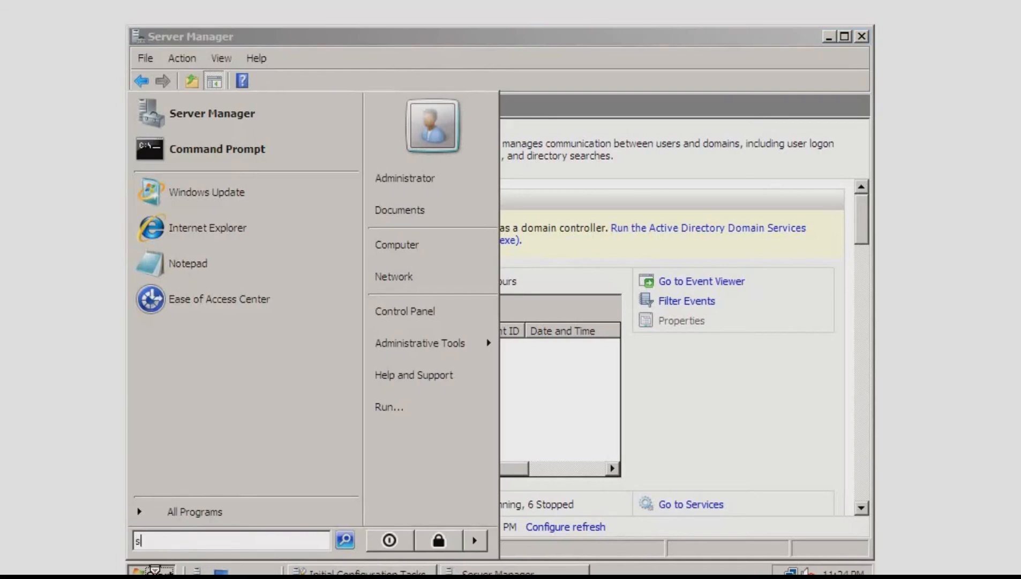
text(pro)
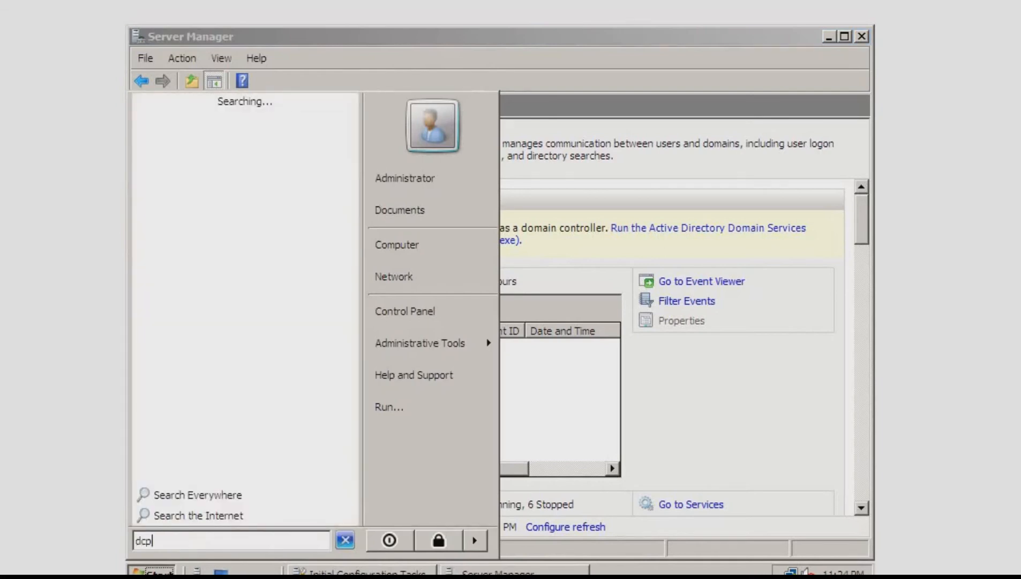
text(omo)
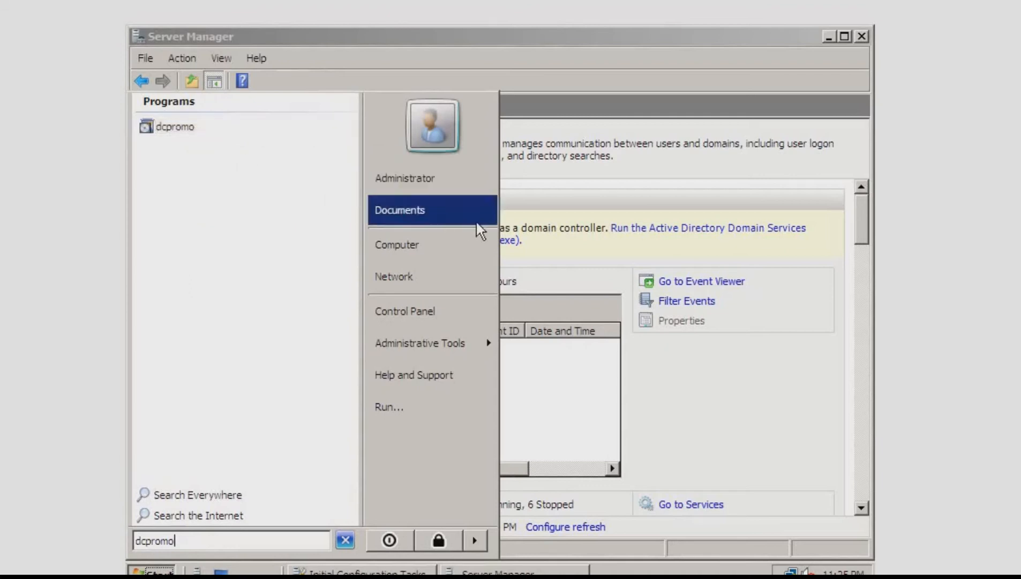
click(601, 240)
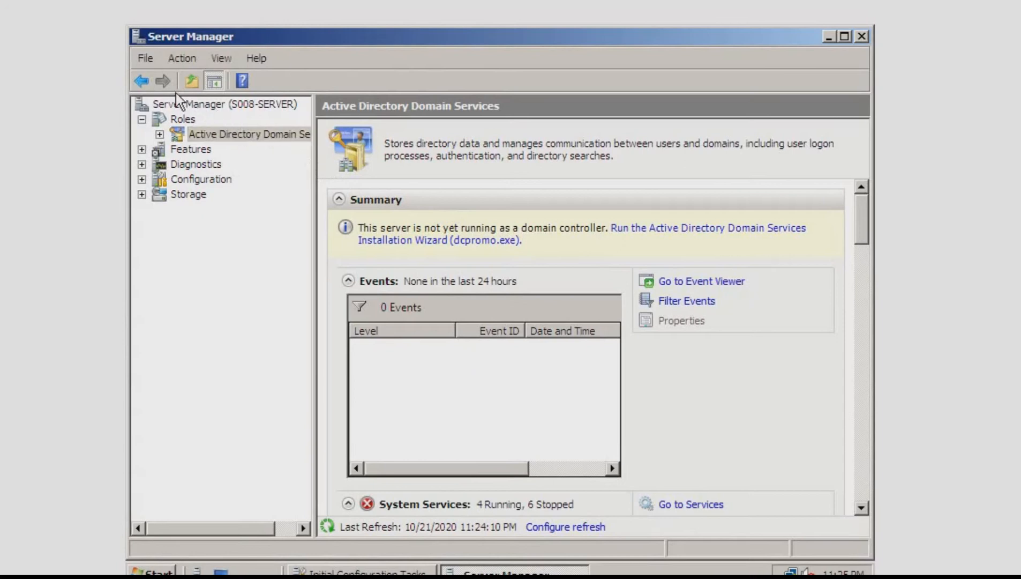
click(143, 83)
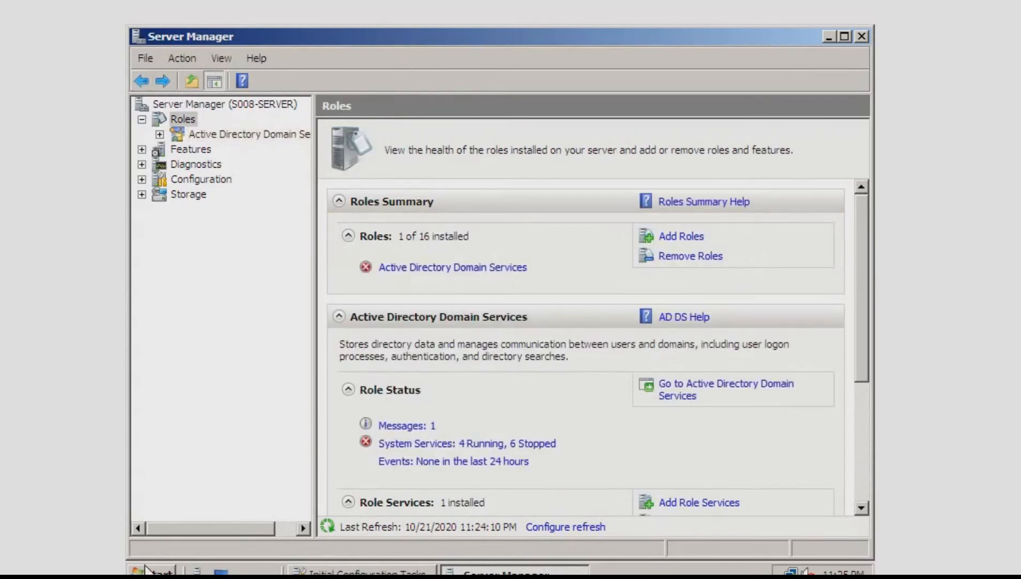
Launch dcpromo and advance past the welcome and operating system compatibility pages without advanced mode installation
click(152, 571)
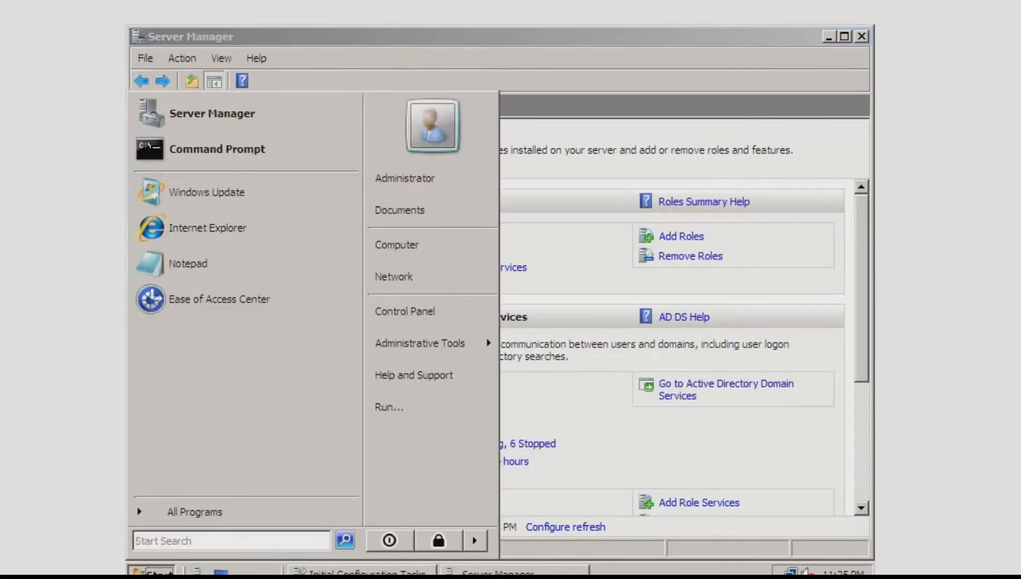
text(dcpro)
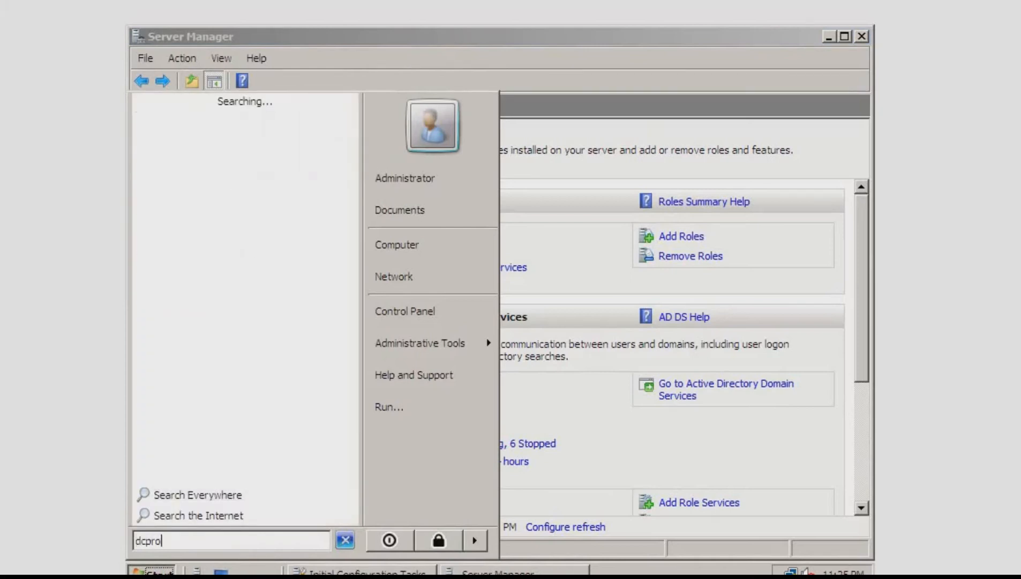
text(mo)
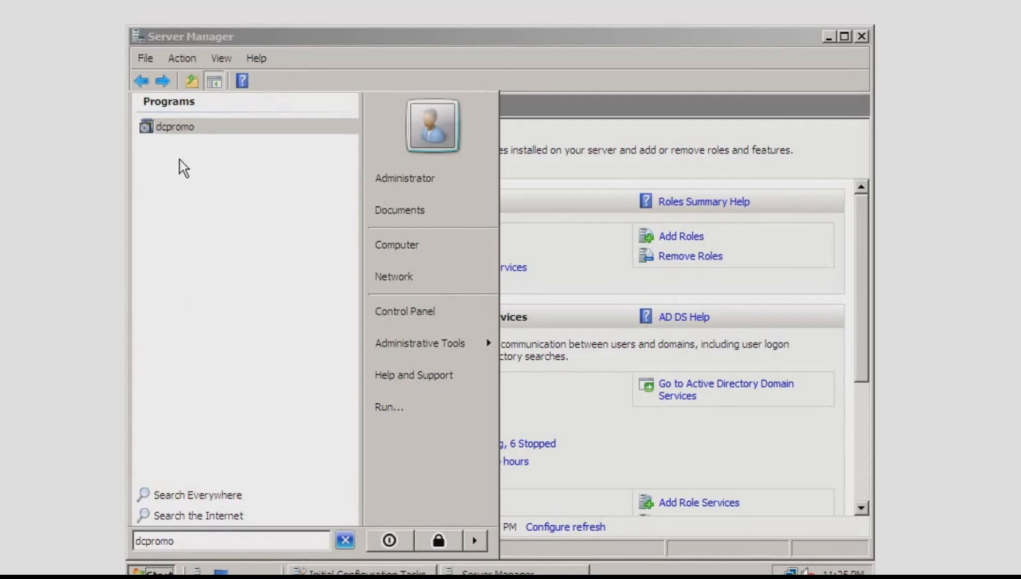
click(175, 130)
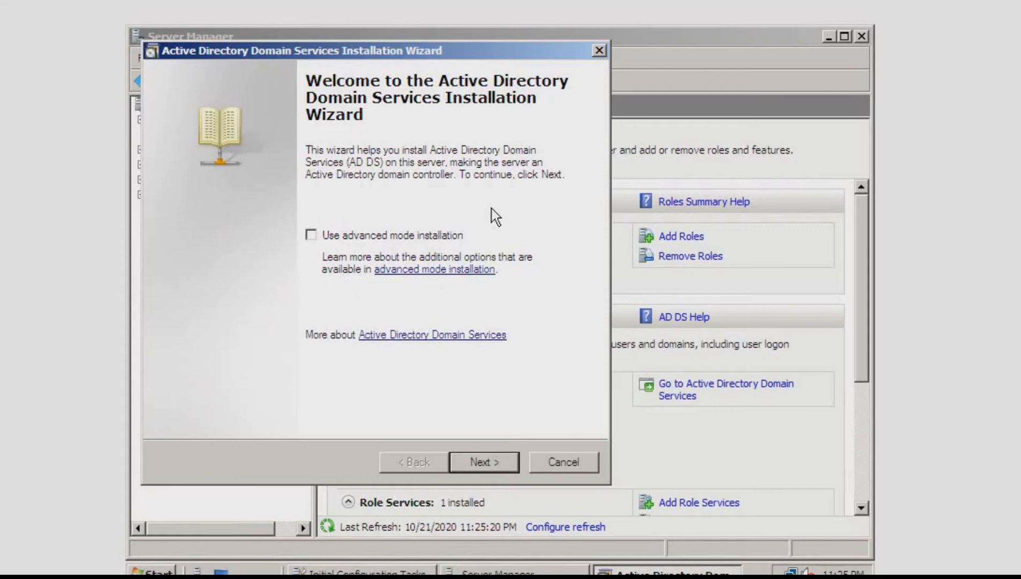
click(494, 463)
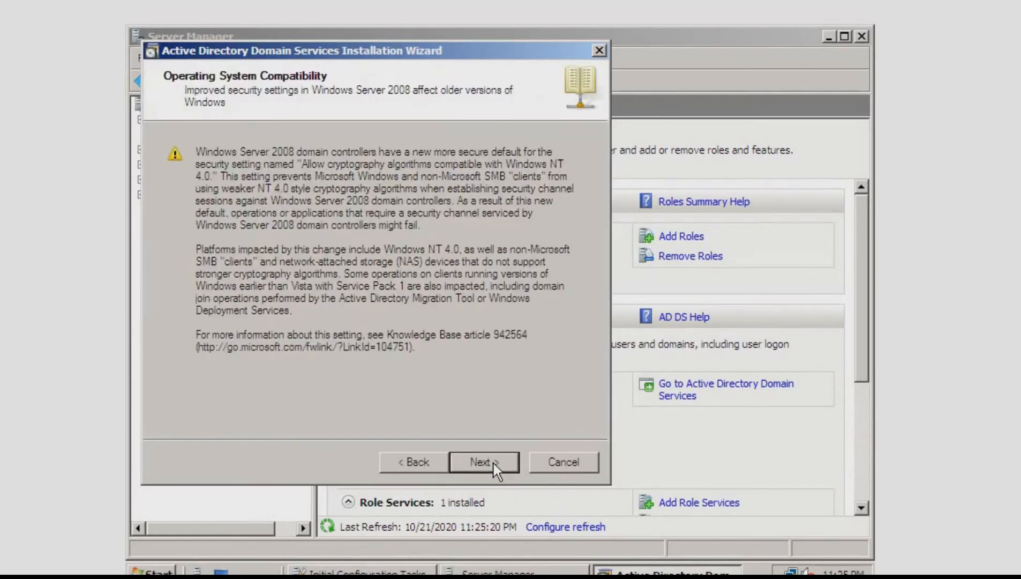
click(494, 463)
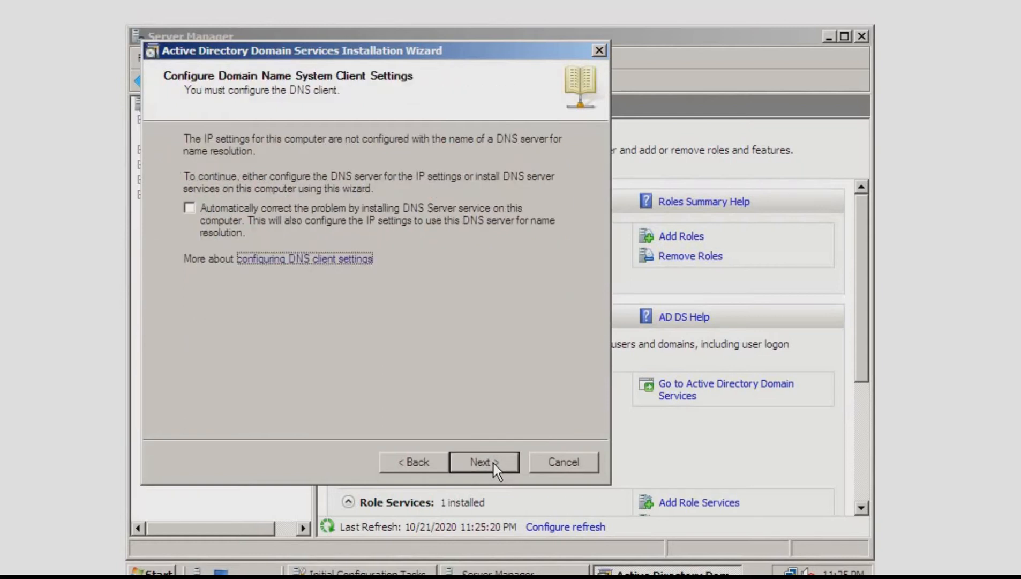
Choose to correct the DNS client settings automatically by installing the DNS Server service on this computer, and continue
click(381, 210)
click(382, 219)
click(383, 217)
click(481, 466)
Choose to create a new domain in a new forest and name the forest root domain itecserver.com
click(356, 280)
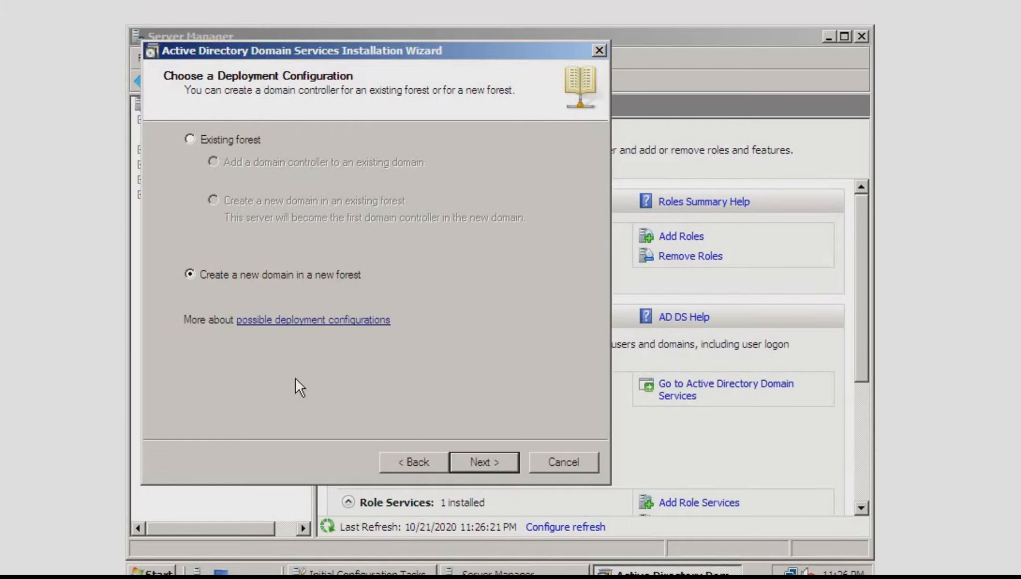
click(482, 463)
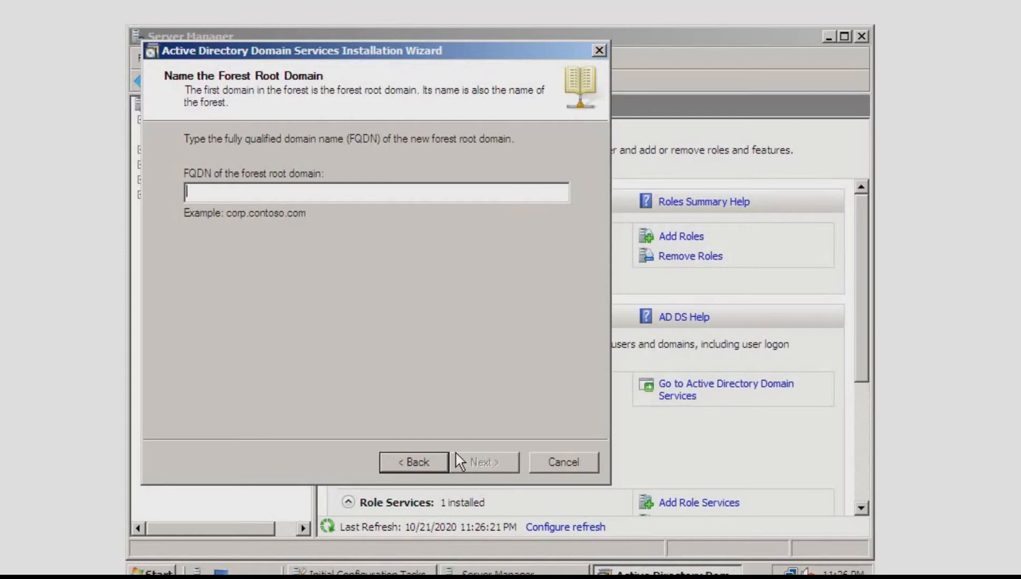
text(itecserver.com)
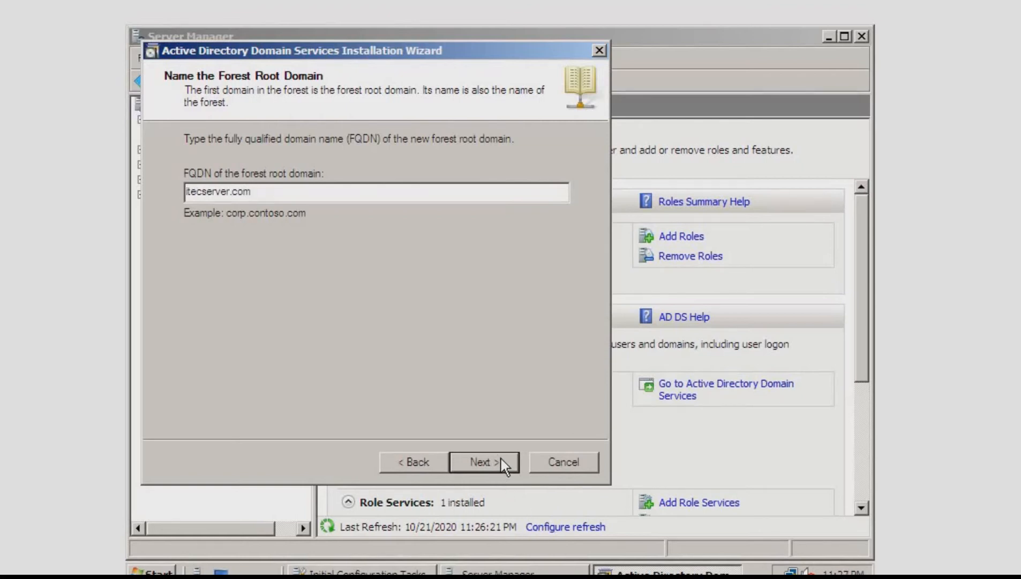
click(484, 462)
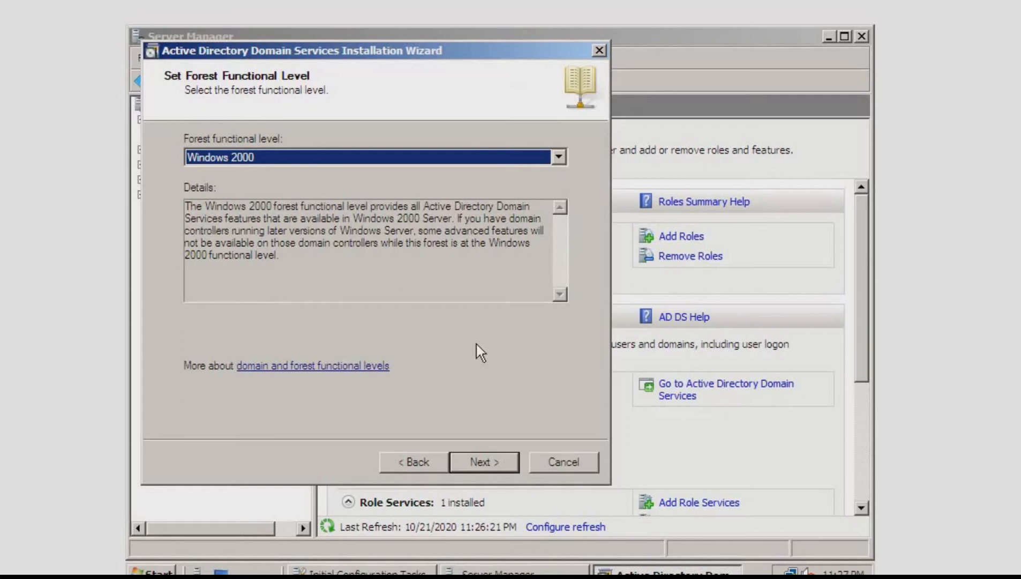
Set the forest functional level to Windows Server 2008 and continue the wizard
click(556, 158)
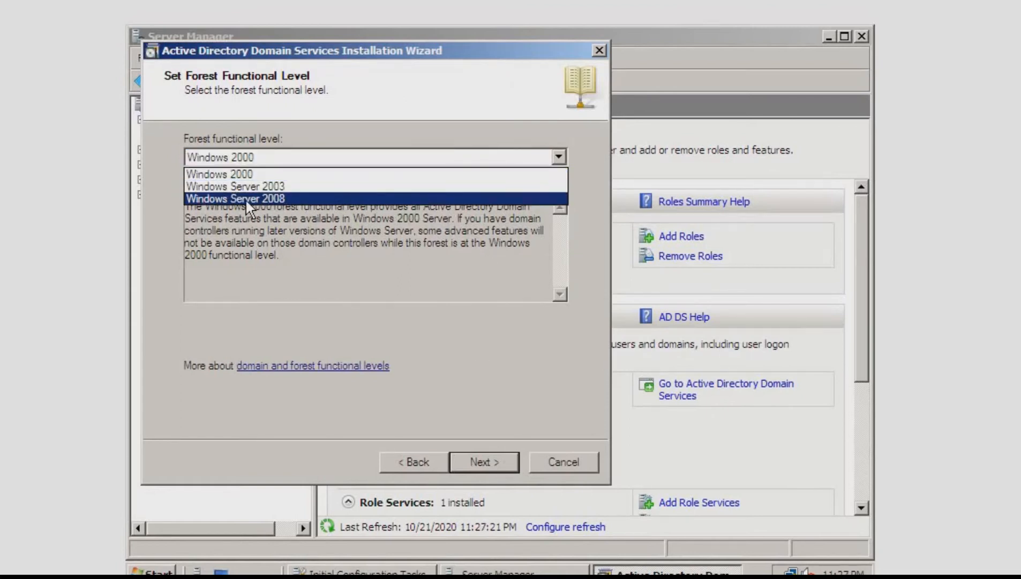
click(260, 186)
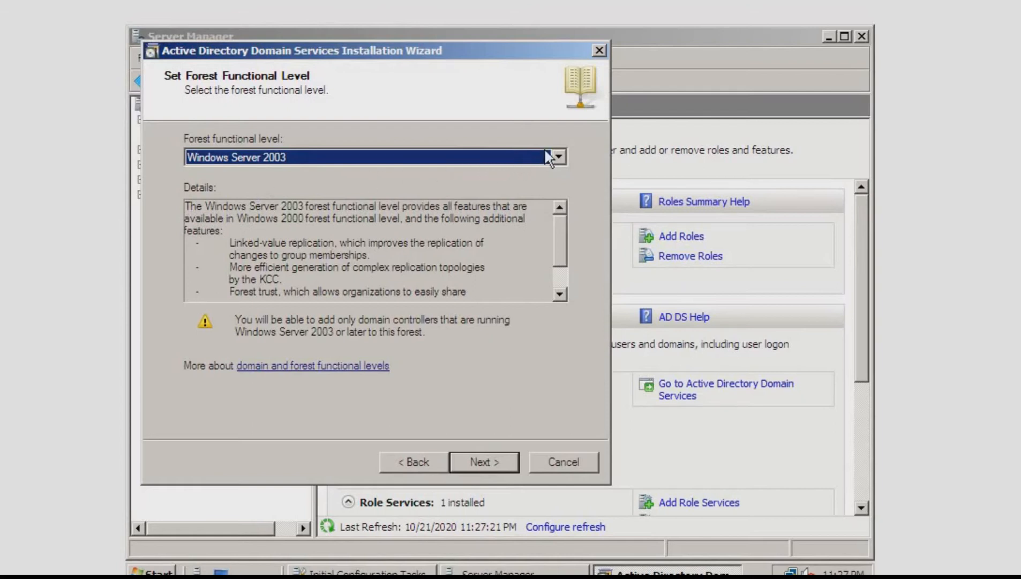
click(559, 156)
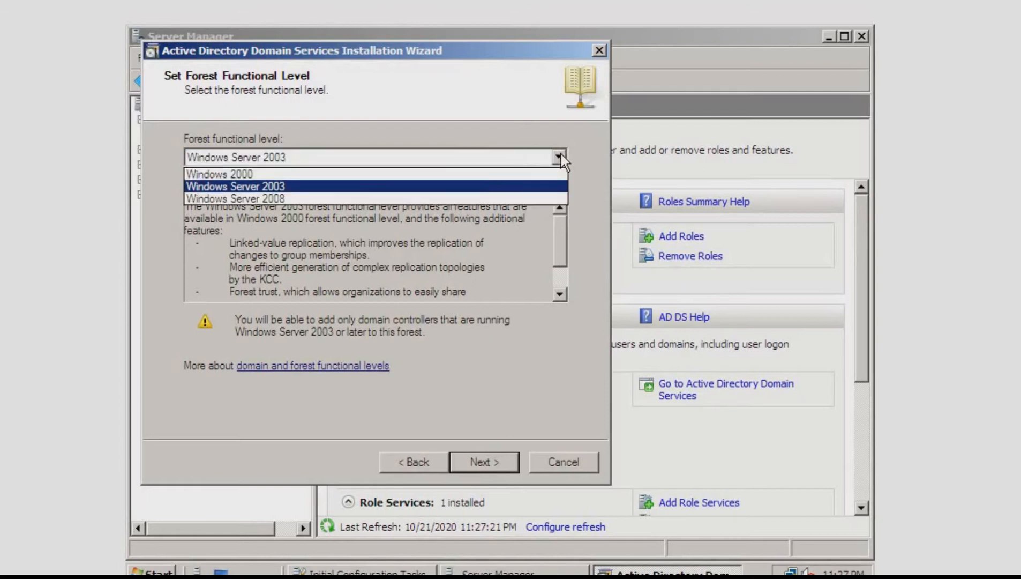
click(309, 198)
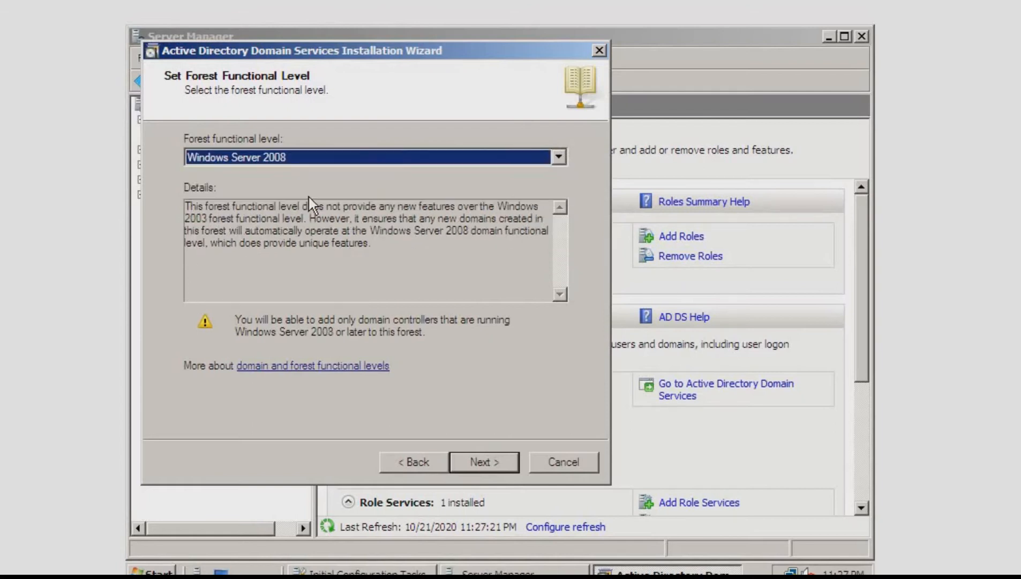
click(499, 458)
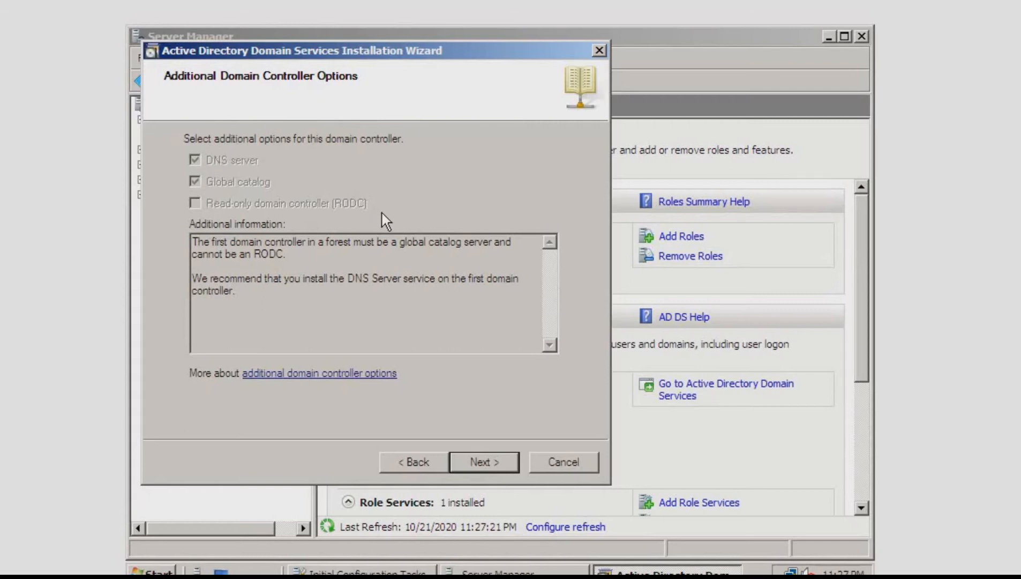
Accept the additional domain controller options, continue without a DNS delegation, and keep the default database, log files and SYSVOL folders
click(492, 463)
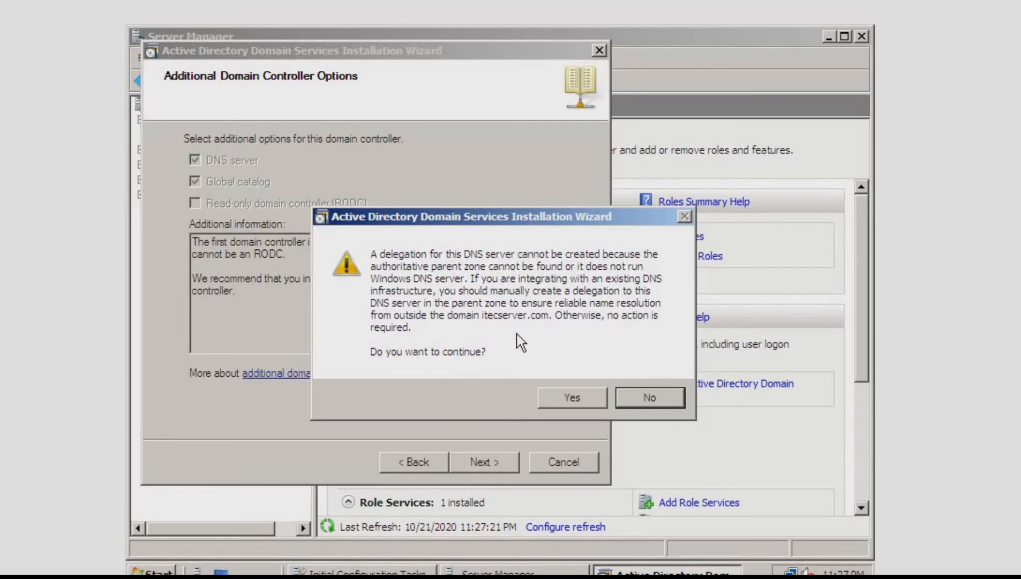
click(567, 398)
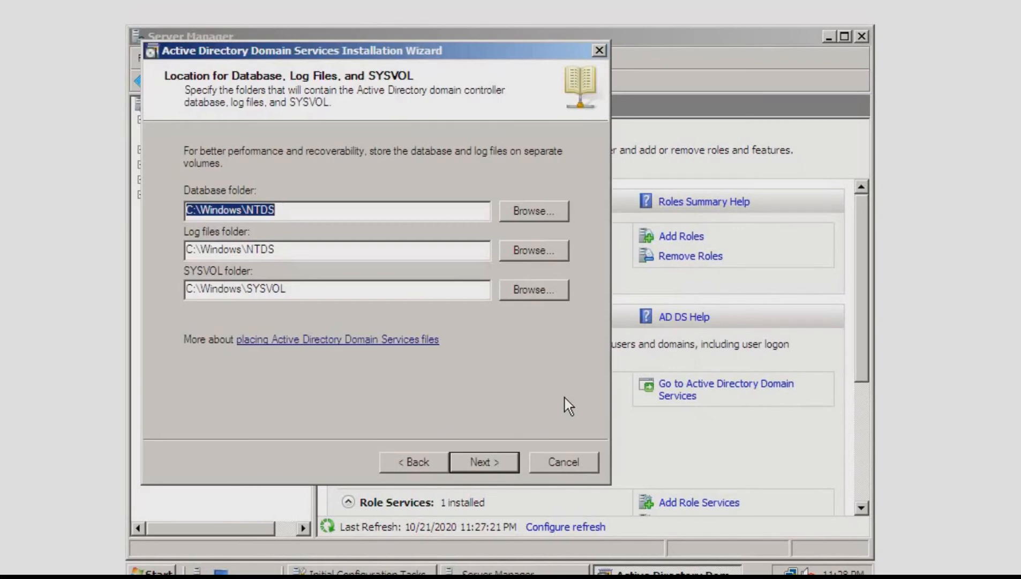
click(435, 288)
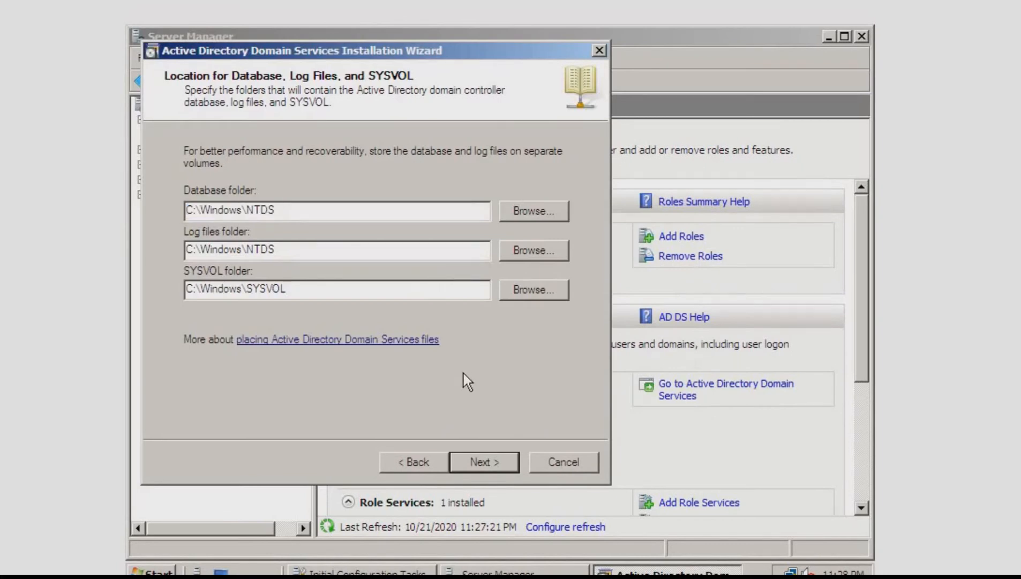
click(492, 458)
Enter and confirm the Directory Services Restore Mode Administrator password, and continue to the summary
text(•••••)
key(Caps_Lock)
text(•••••••••)
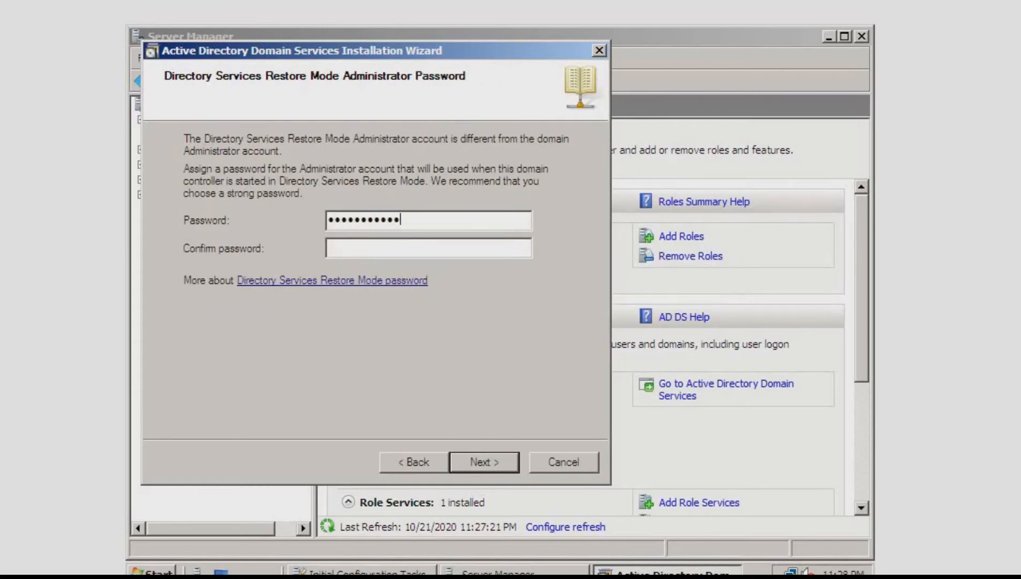
key(Tab)
text(••••••)
key(Caps_Lock)
text(••••••••)
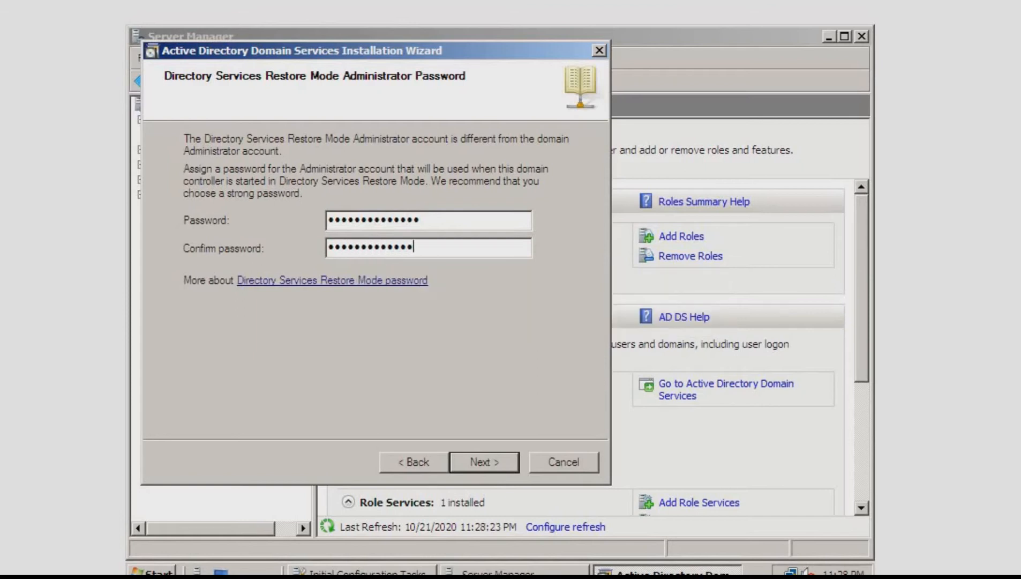
click(497, 459)
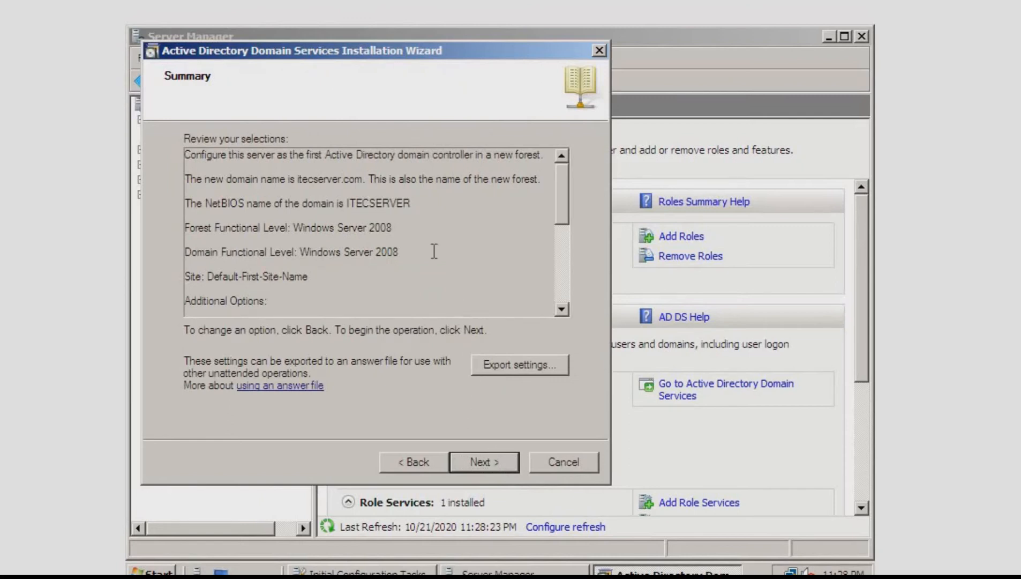
Review the selected settings, run the Active Directory Domain Services installation, finish the wizard and restart the server
scroll(434, 251, down, 1)
scroll(434, 251, down, 4)
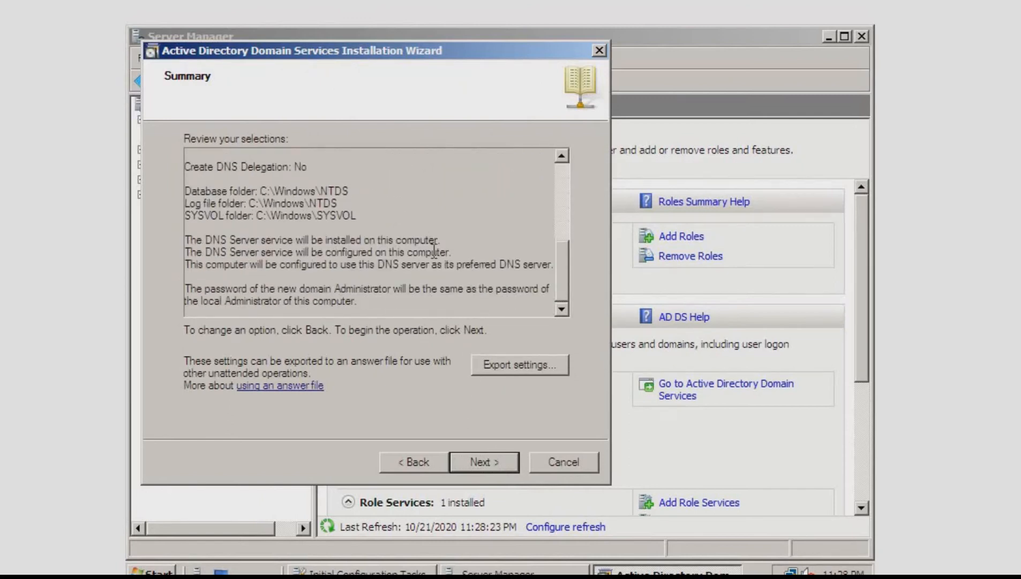
click(485, 460)
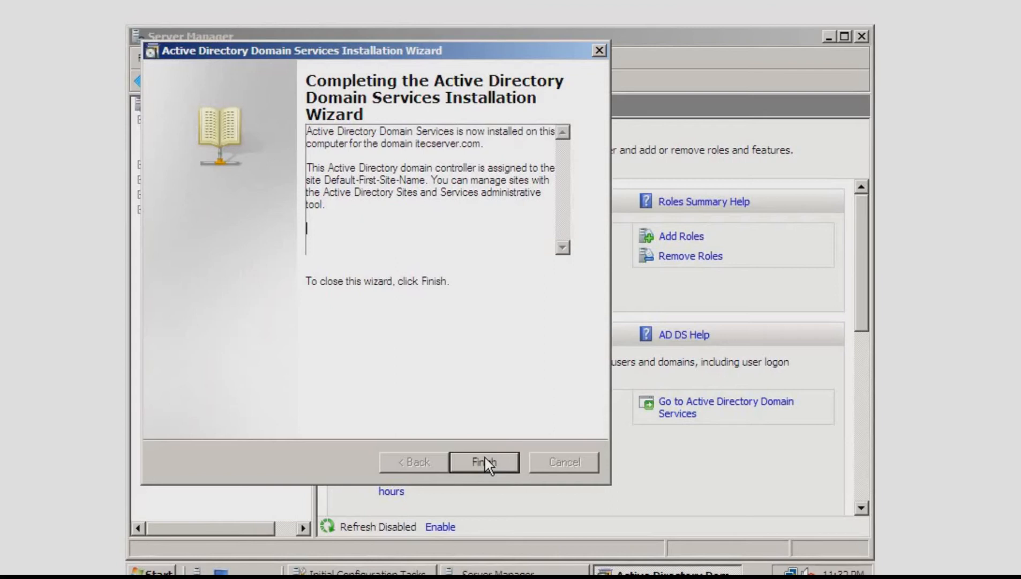
click(485, 462)
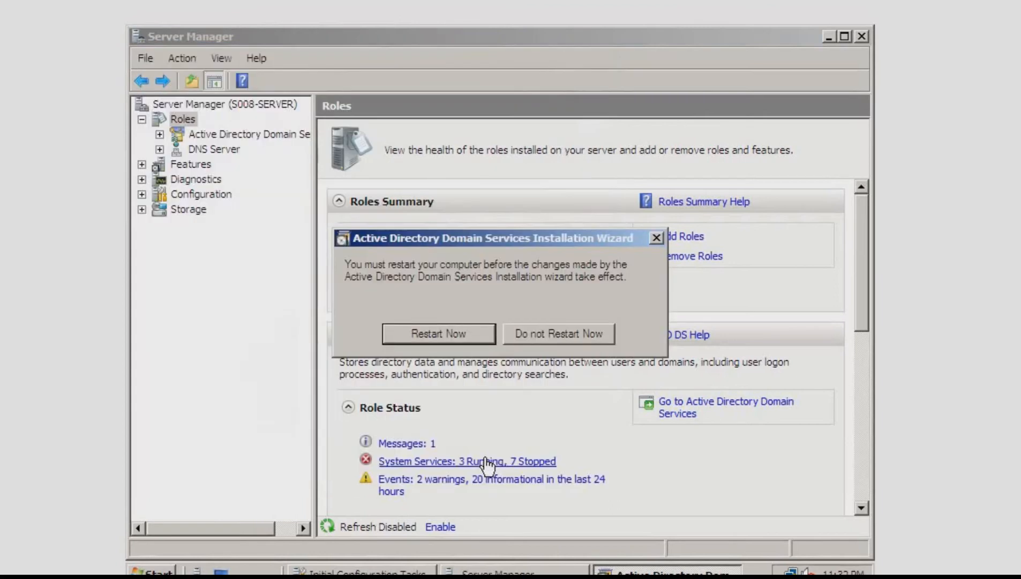
click(459, 338)
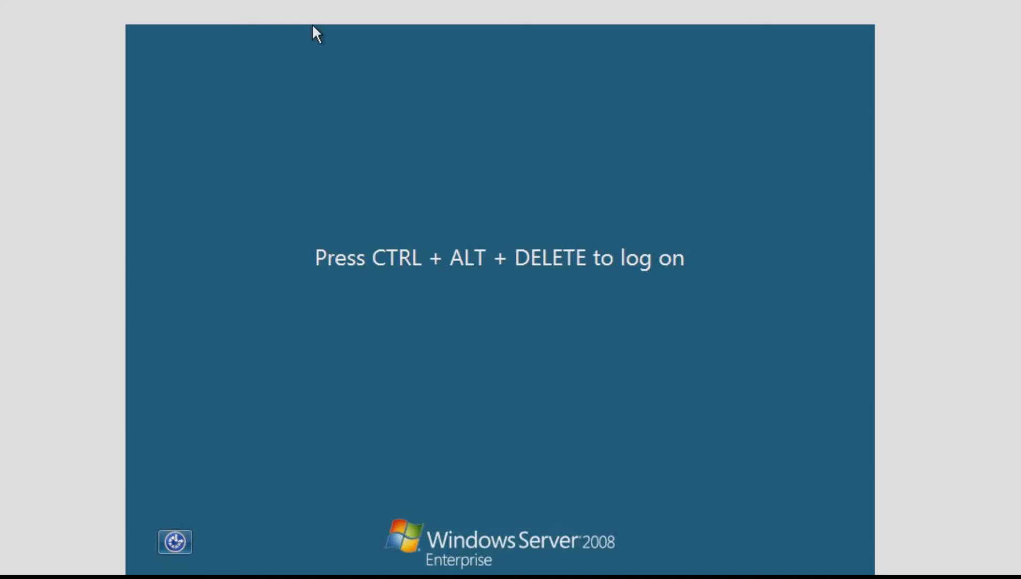
Log on to the restarted server as ITECSERVER\Administrator with the account password
key(ctrl+alt+Delete)
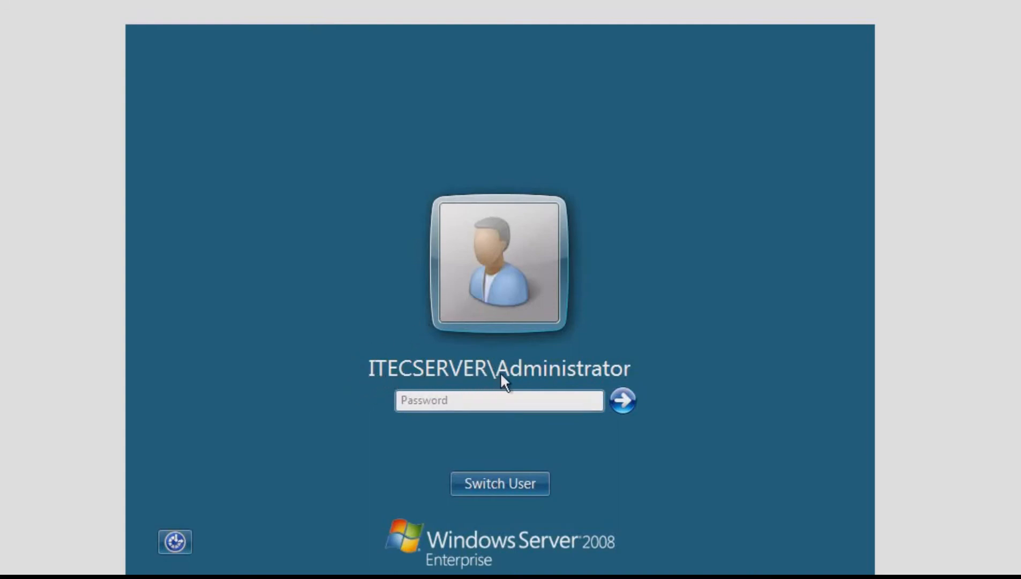
text(••••••)
key(Caps_Lock)
text(•••••)
key(Caps_Lock)
text(•••)
key(Return)
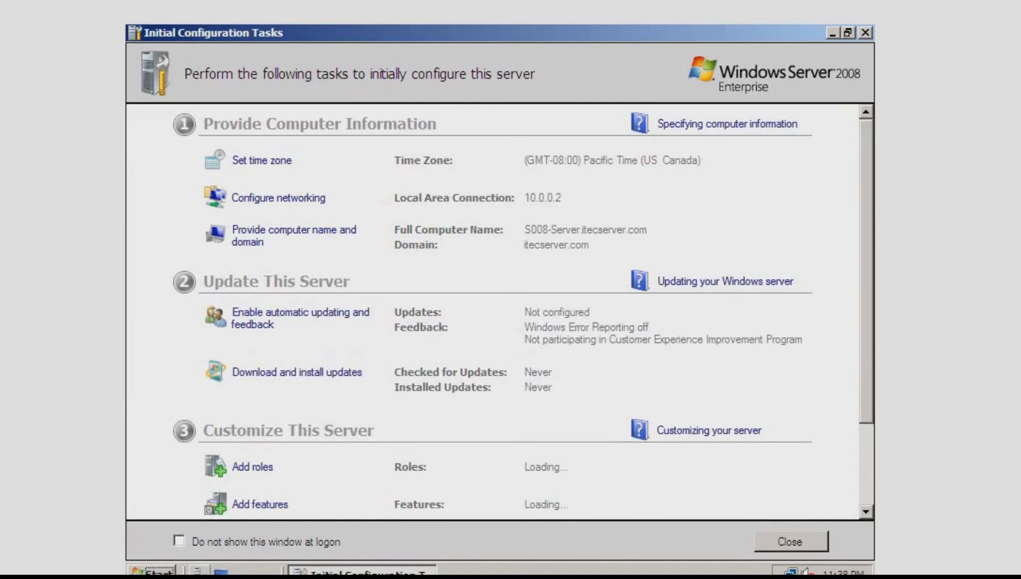
Open Server Manager and launch the Active Directory Users and Computers administrative tool
click(199, 573)
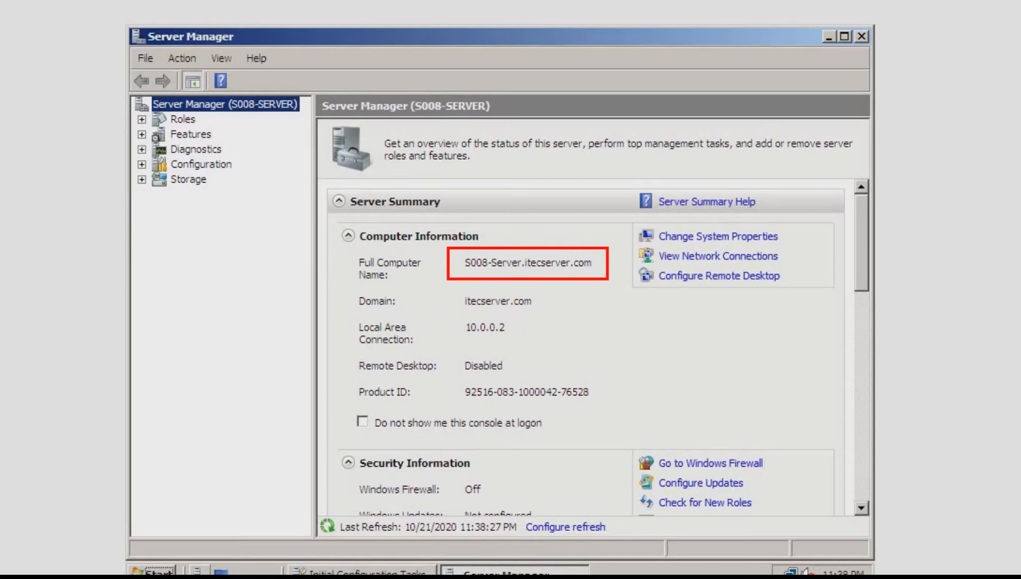
click(170, 570)
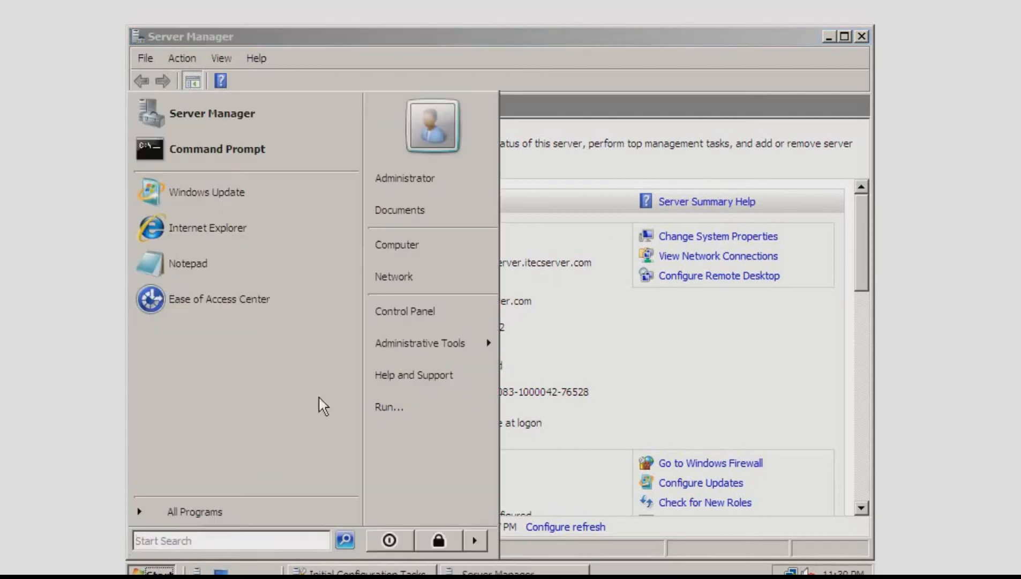
mouse_move(415, 352)
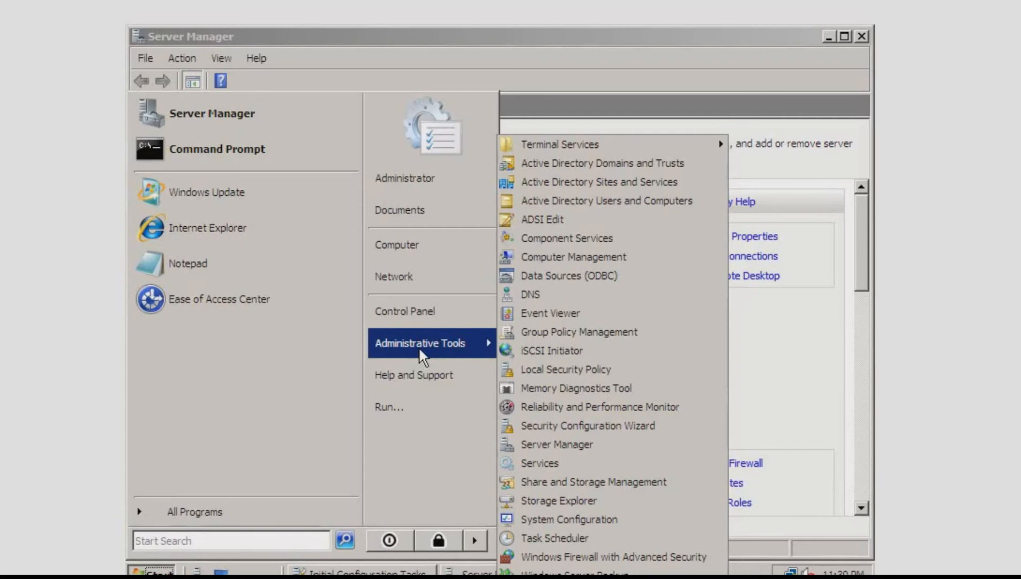
click(616, 204)
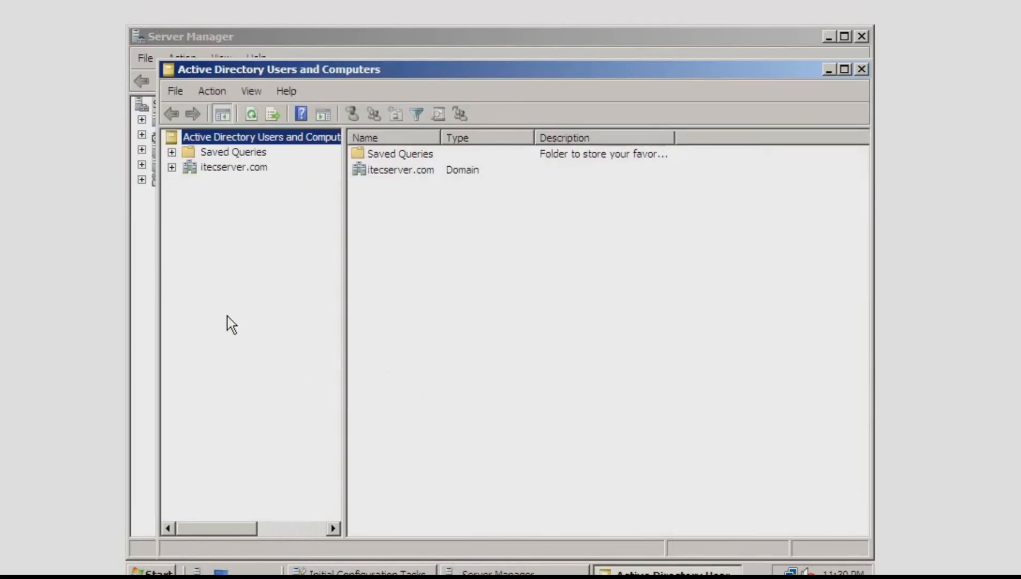
Expand the itecserver.com domain and display the contents of its Users container
click(172, 167)
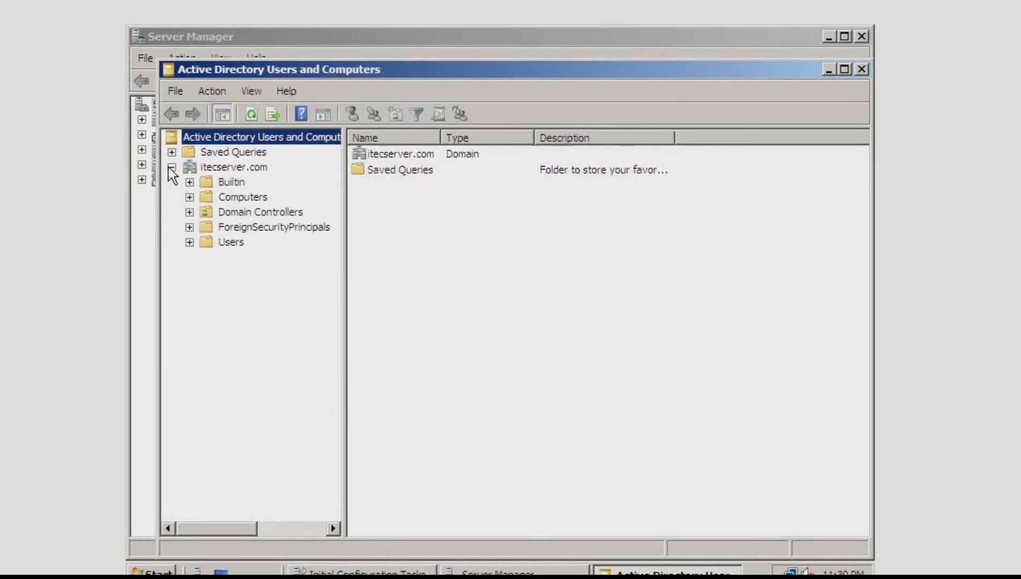
click(172, 153)
click(203, 153)
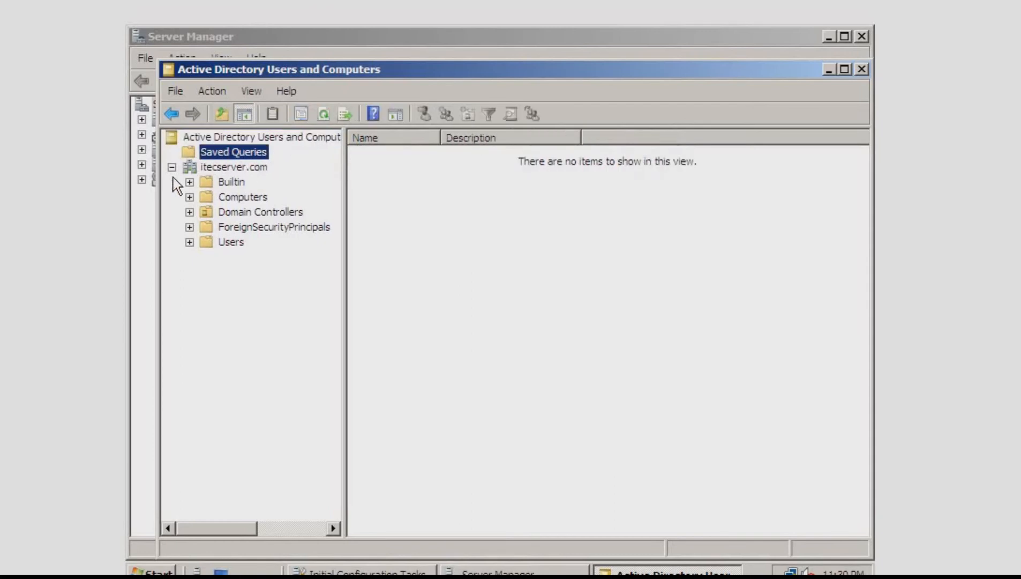
click(206, 241)
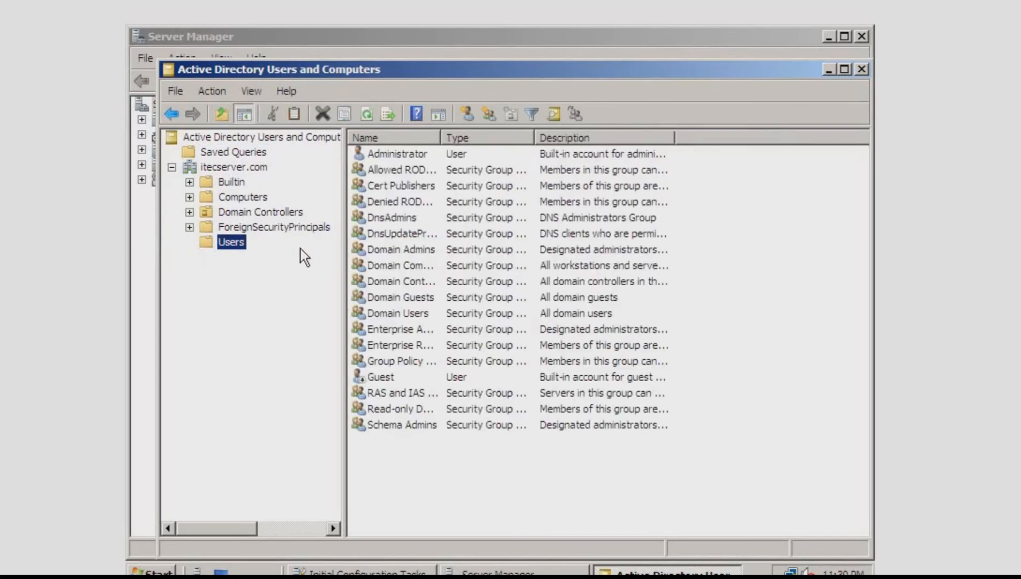
drag(410, 454, 463, 155)
click(456, 509)
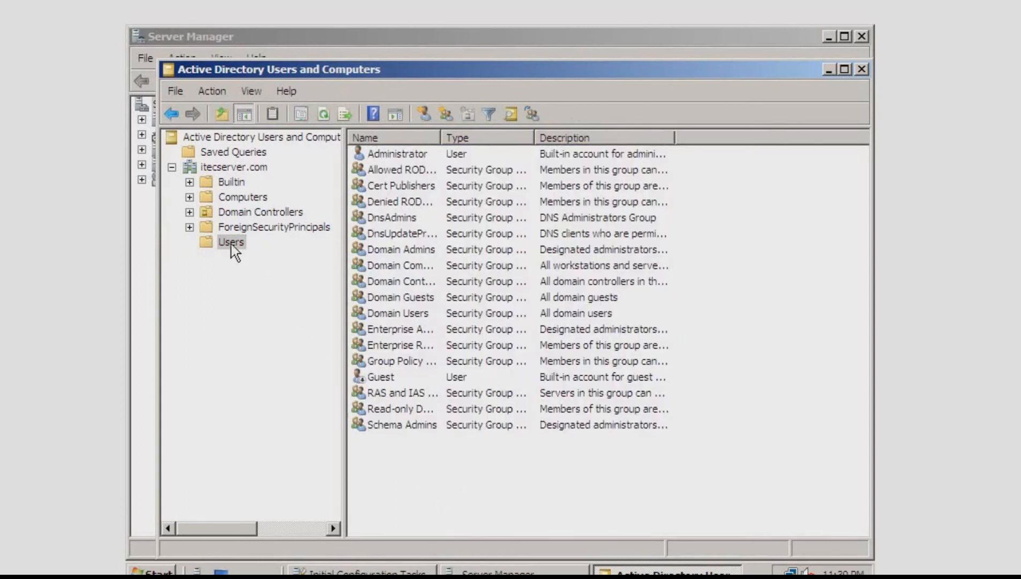
Start a new user object in the Users container and enter the person's first and last name
right_click(411, 483)
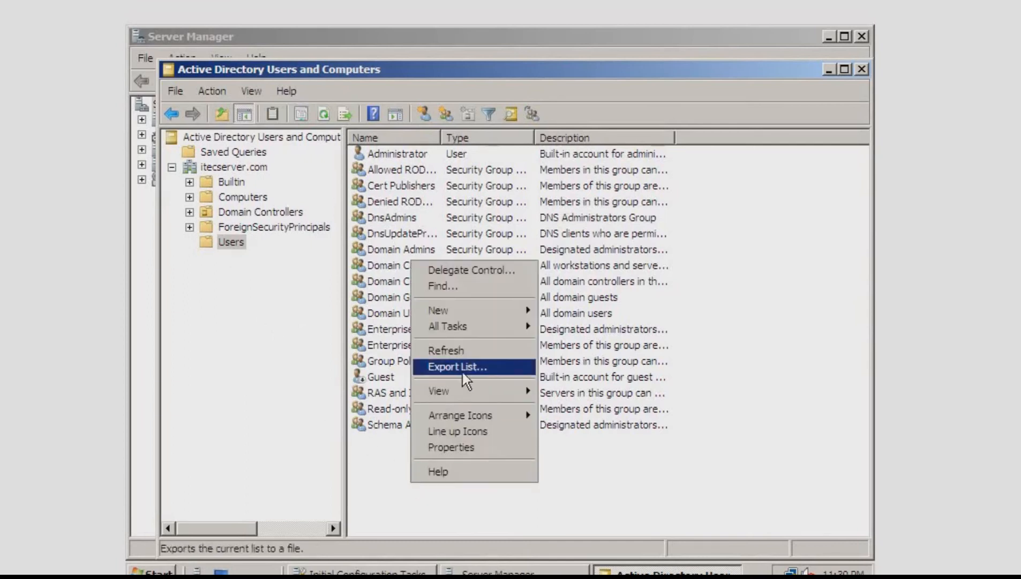
mouse_move(514, 309)
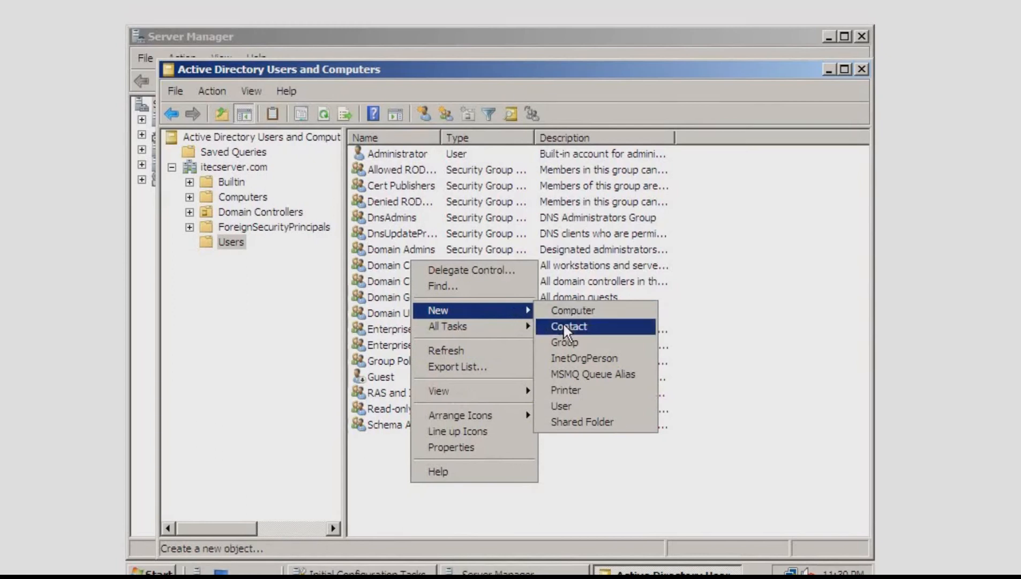
click(579, 406)
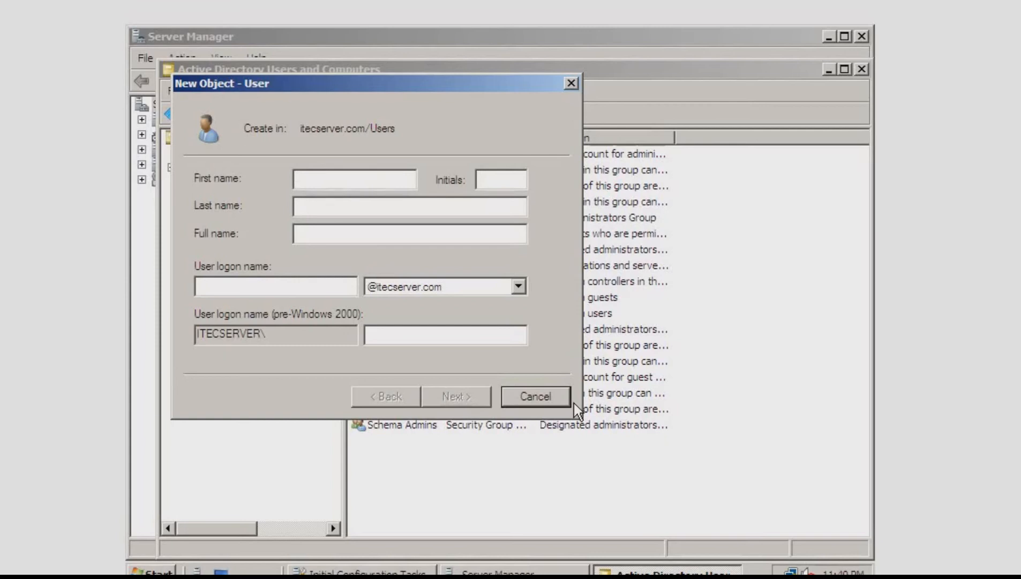
key(Tab)
key(Tab)
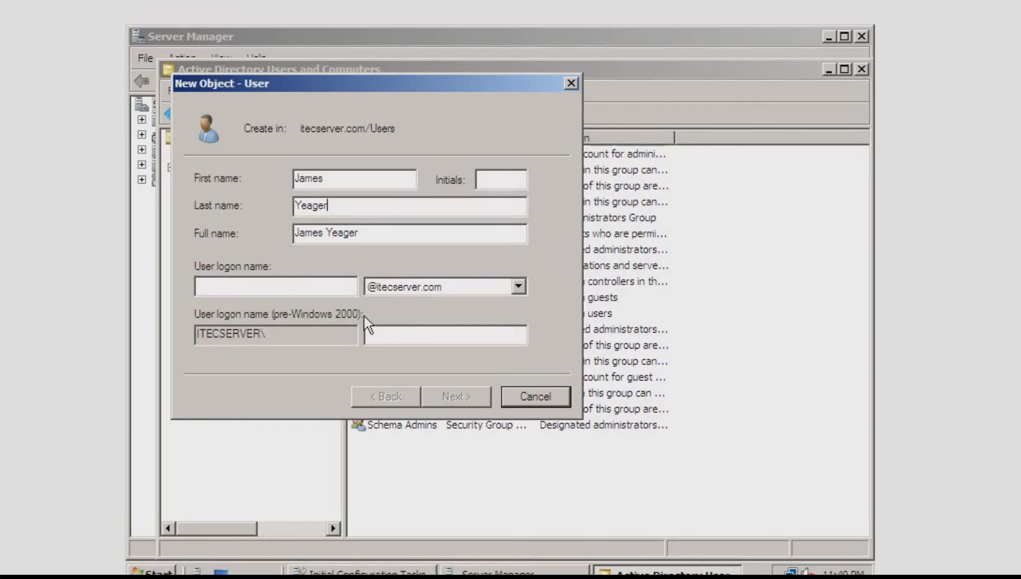
click(342, 287)
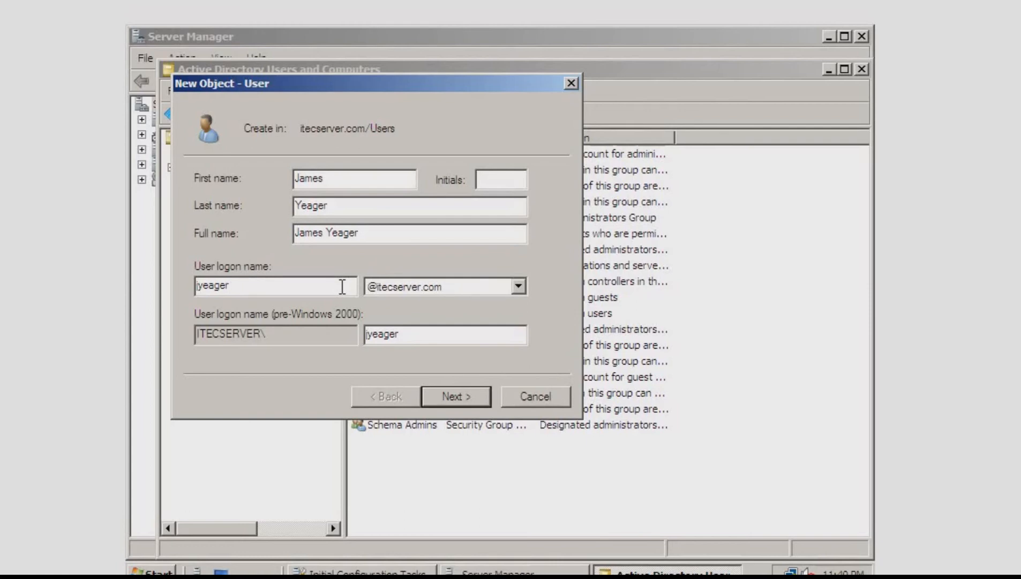
key(Right)
click(302, 289)
click(466, 397)
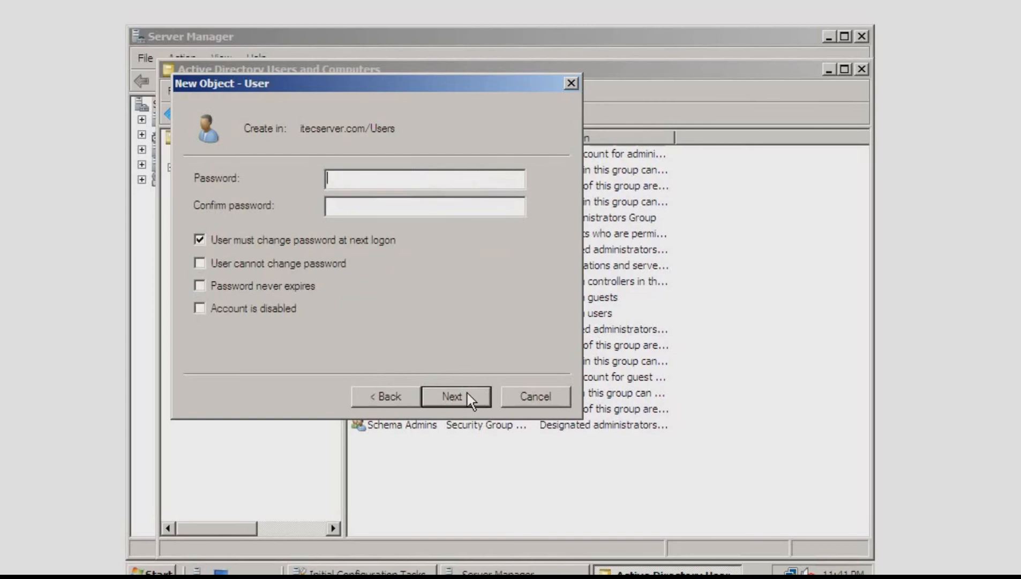
Enter and confirm the new user's account password
text(••••••••••••••)
key(Tab)
text(••••••••••••••)
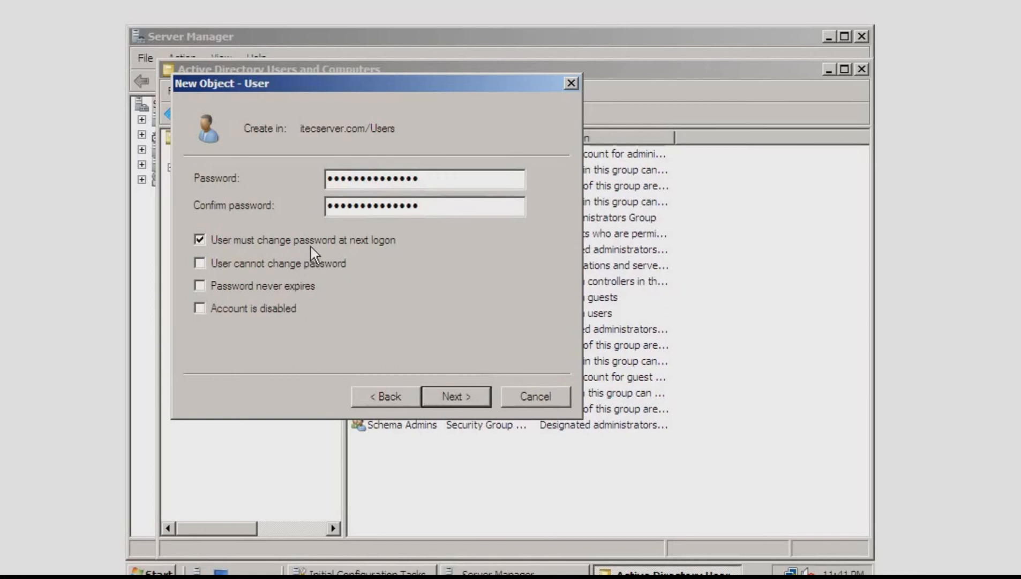
Turn off the required password change at next logon, leave the other account options off, and finish creating the user
click(312, 245)
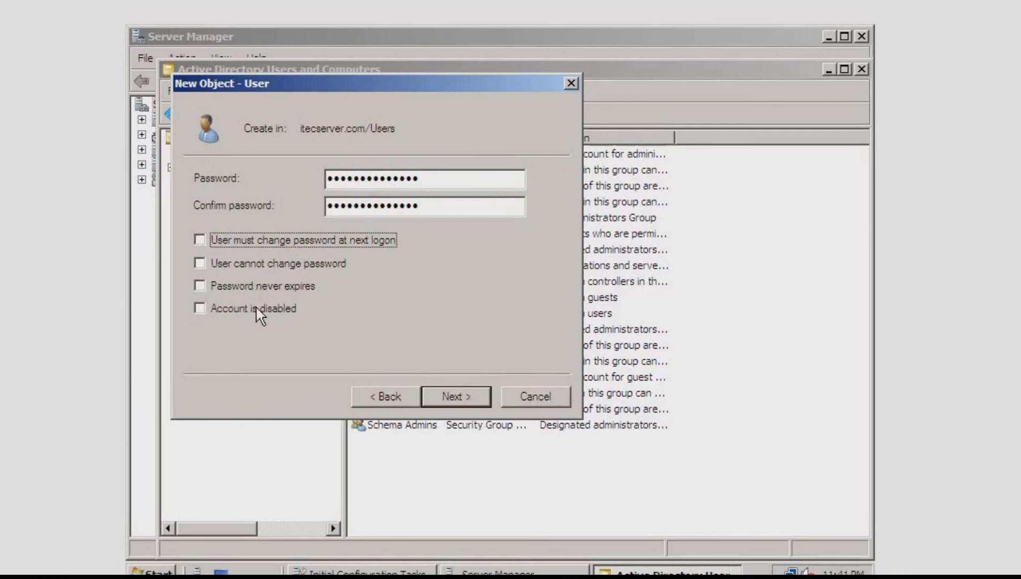
click(278, 264)
click(278, 265)
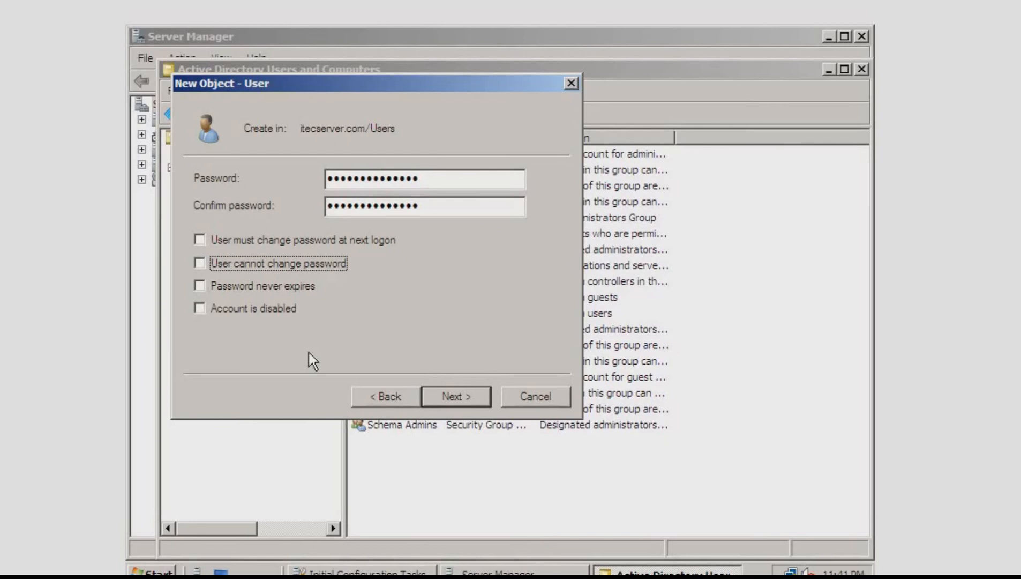
click(460, 398)
click(459, 398)
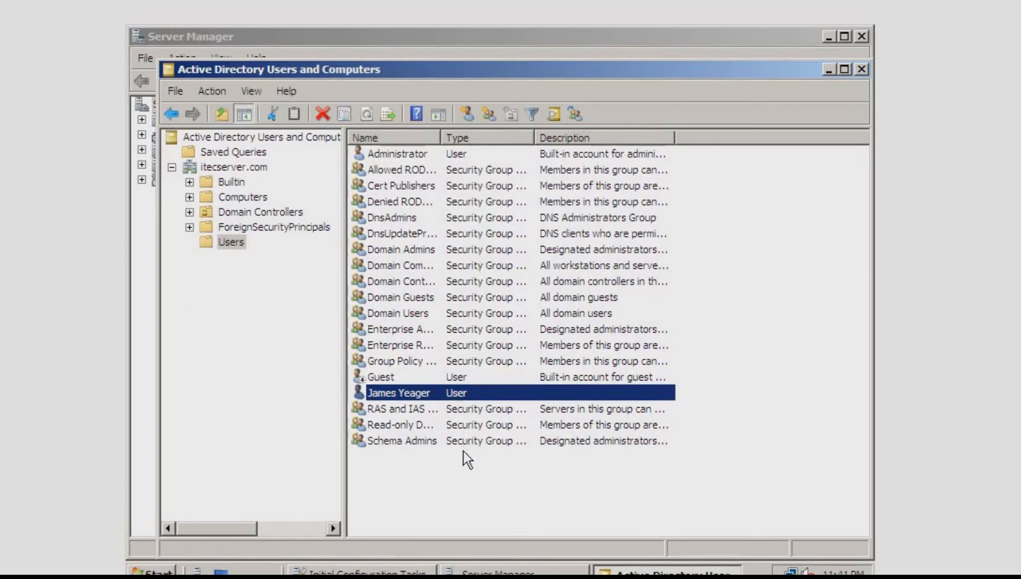
Open the new domain user's properties and review the general, address and group membership details
click(463, 481)
click(458, 398)
right_click(458, 395)
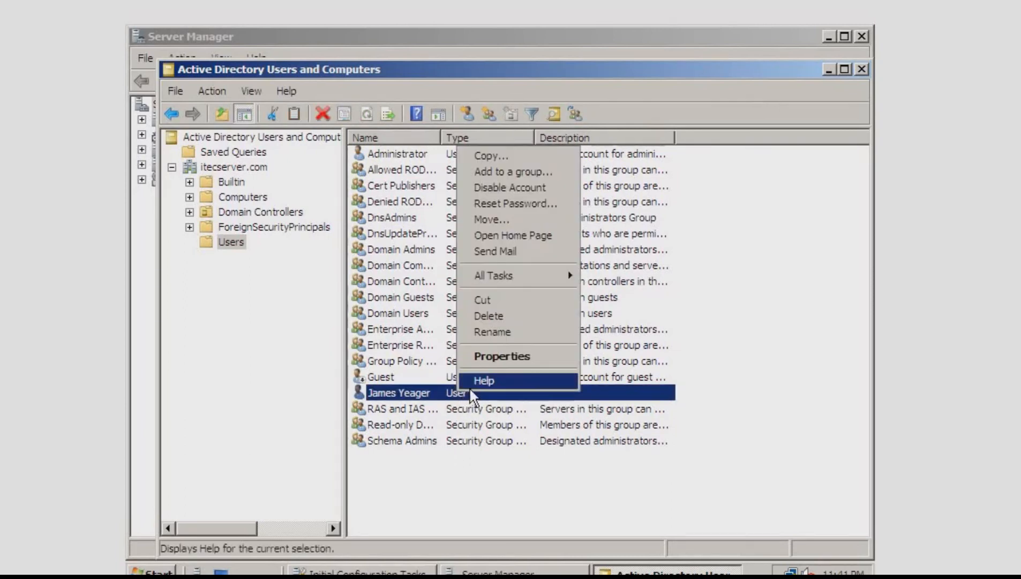
click(509, 358)
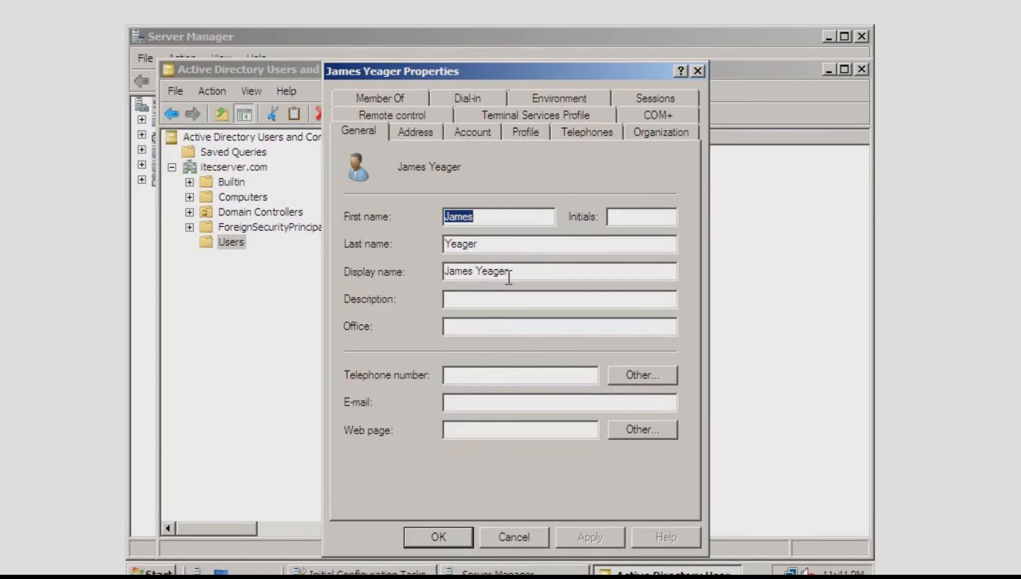
click(553, 402)
click(420, 137)
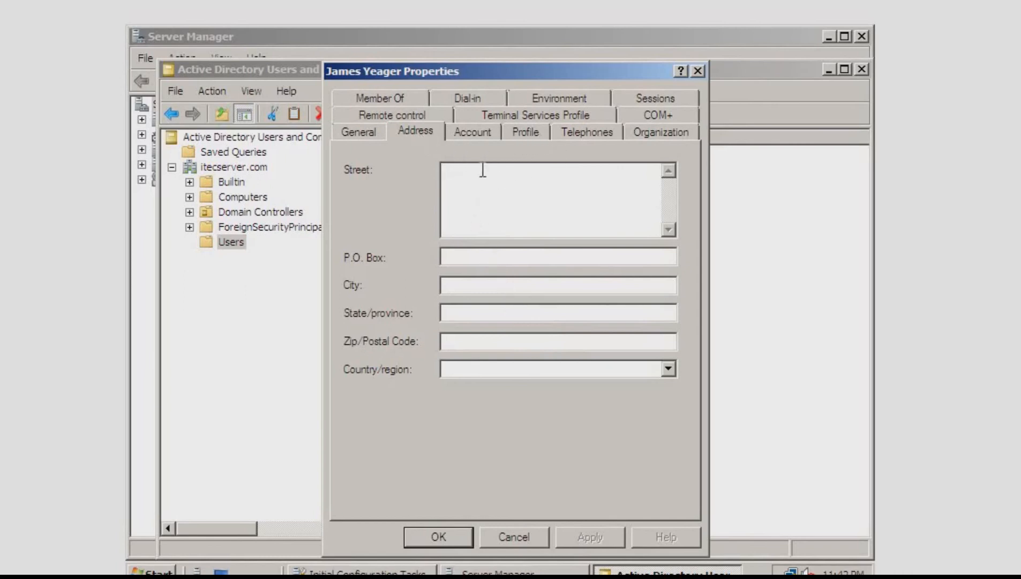
click(404, 101)
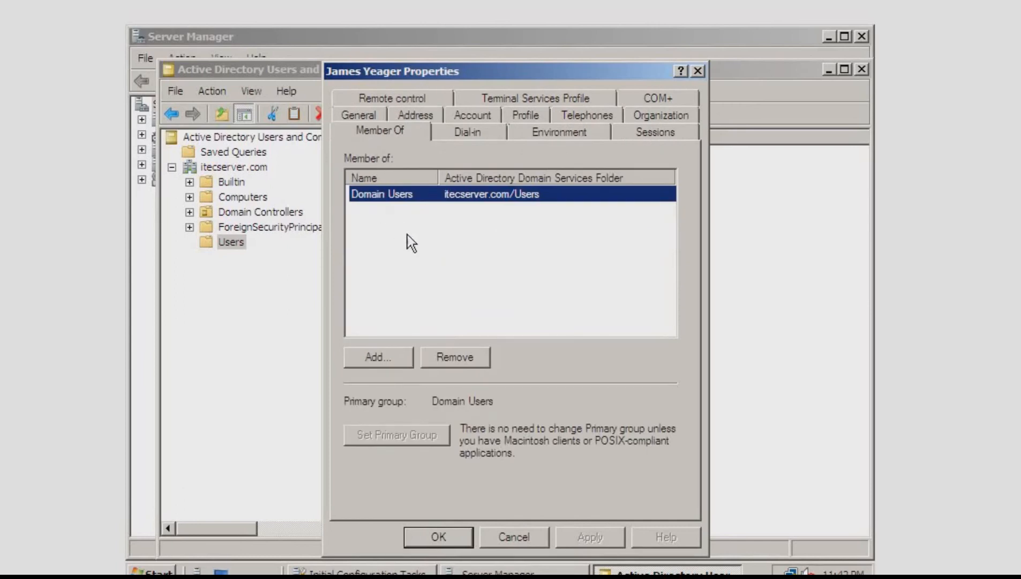
click(434, 251)
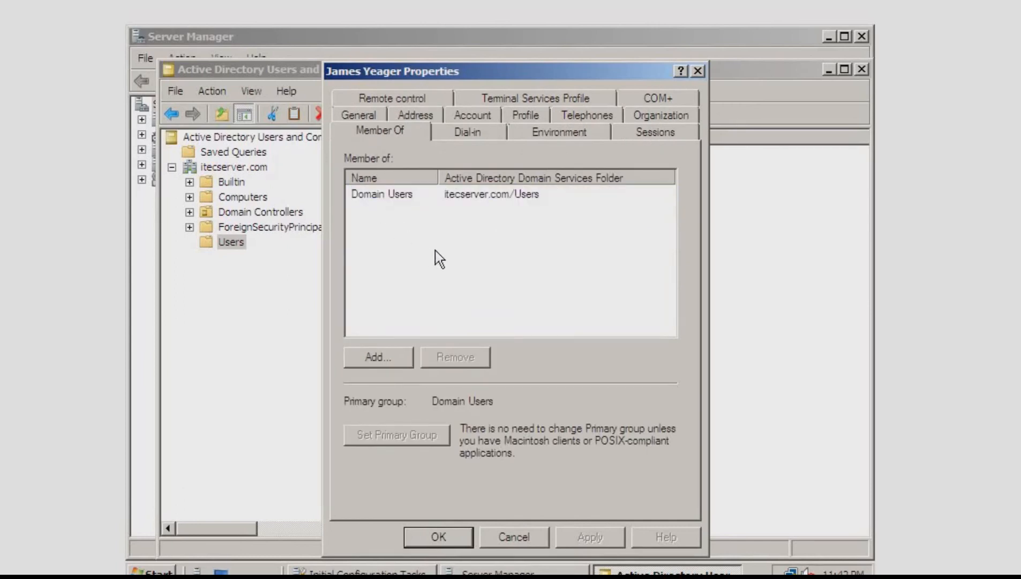
click(398, 194)
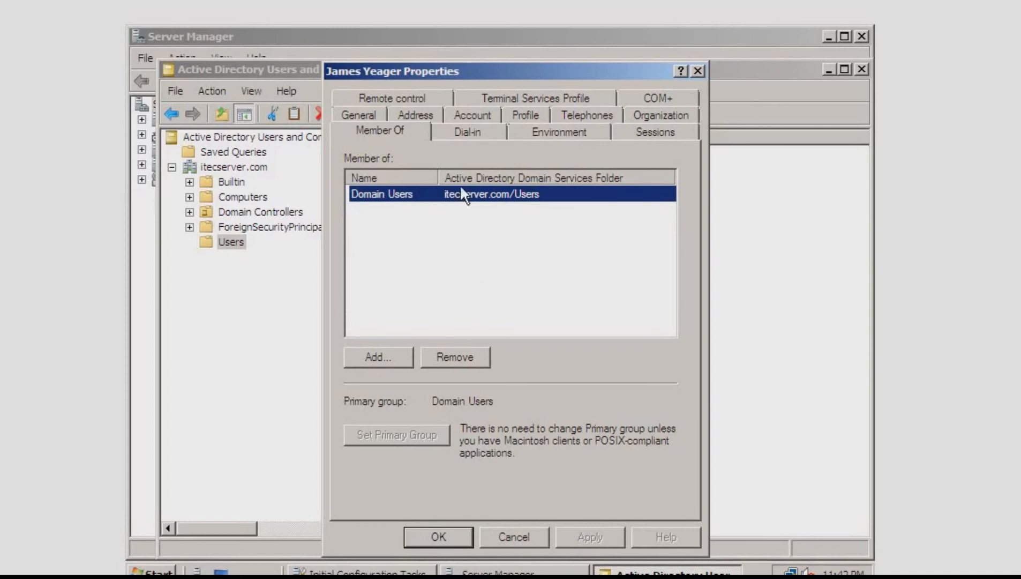
Review the user's account settings, discard any changes in the properties, and close Active Directory Users and Computers
click(467, 116)
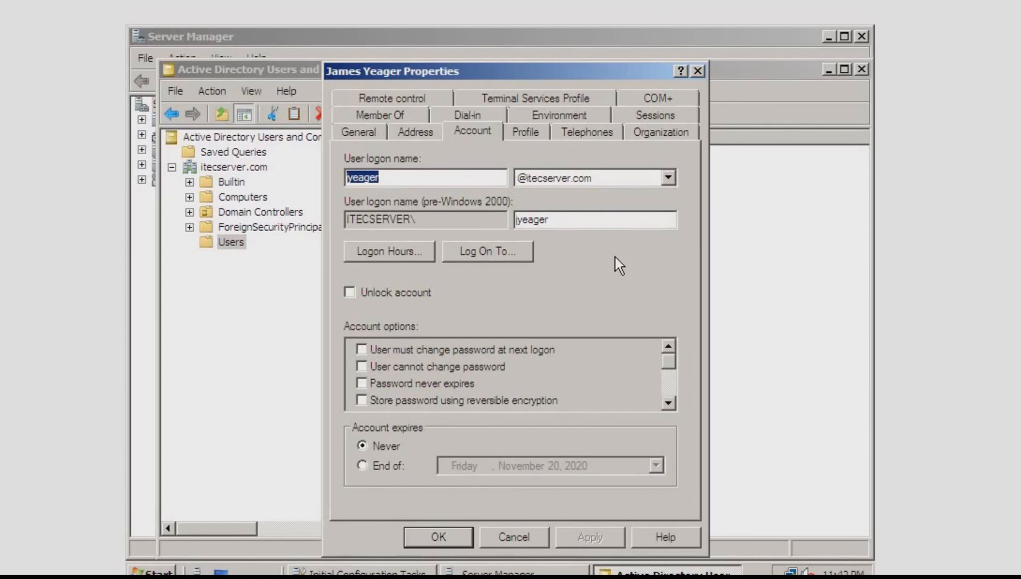
click(410, 289)
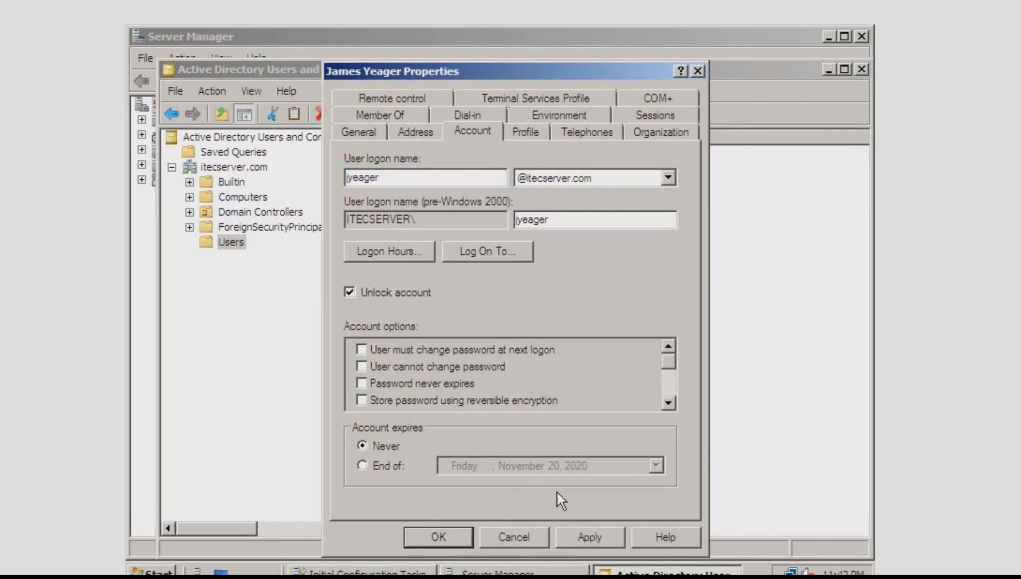
click(396, 291)
click(563, 290)
click(514, 533)
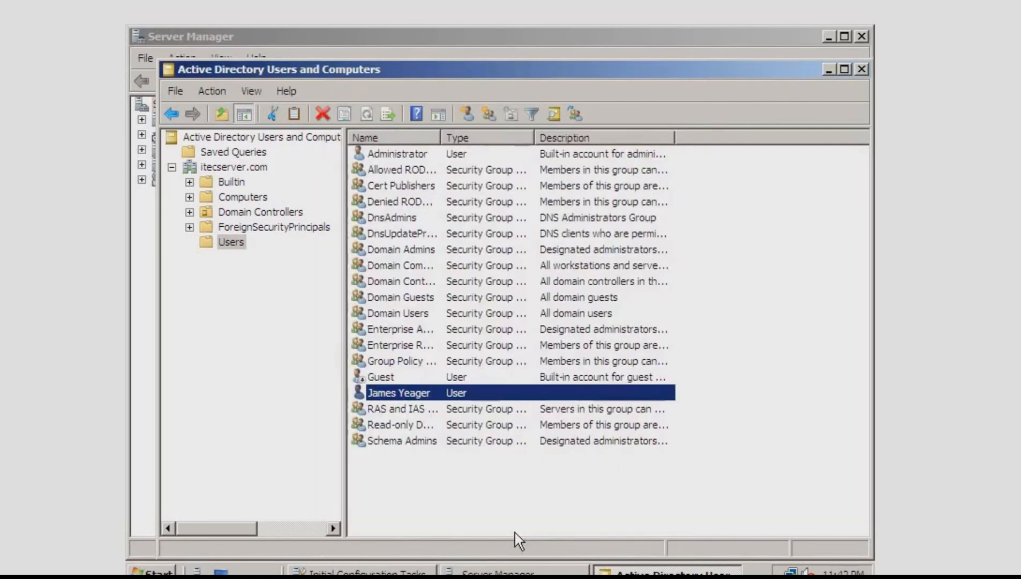
click(508, 481)
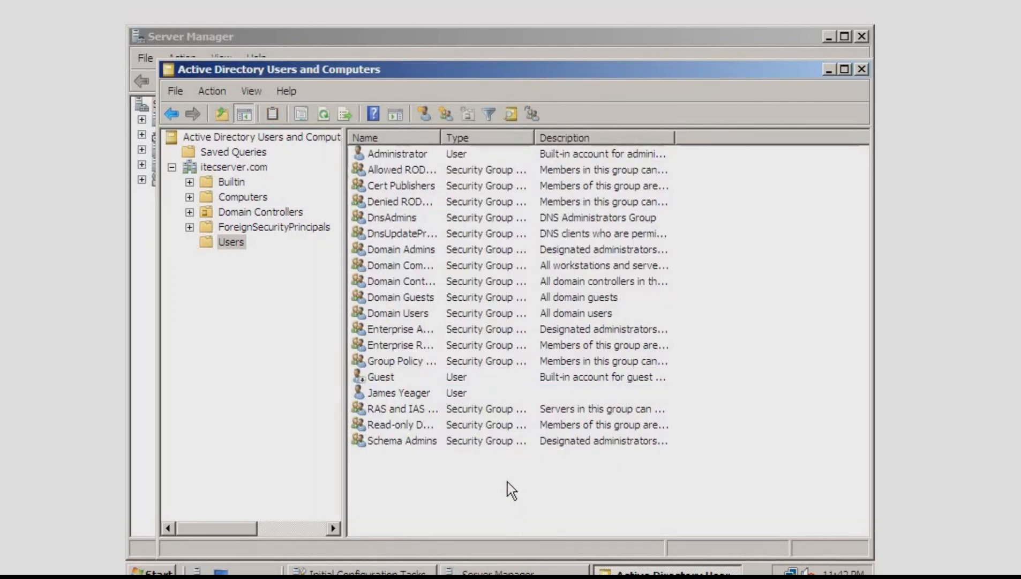
click(860, 68)
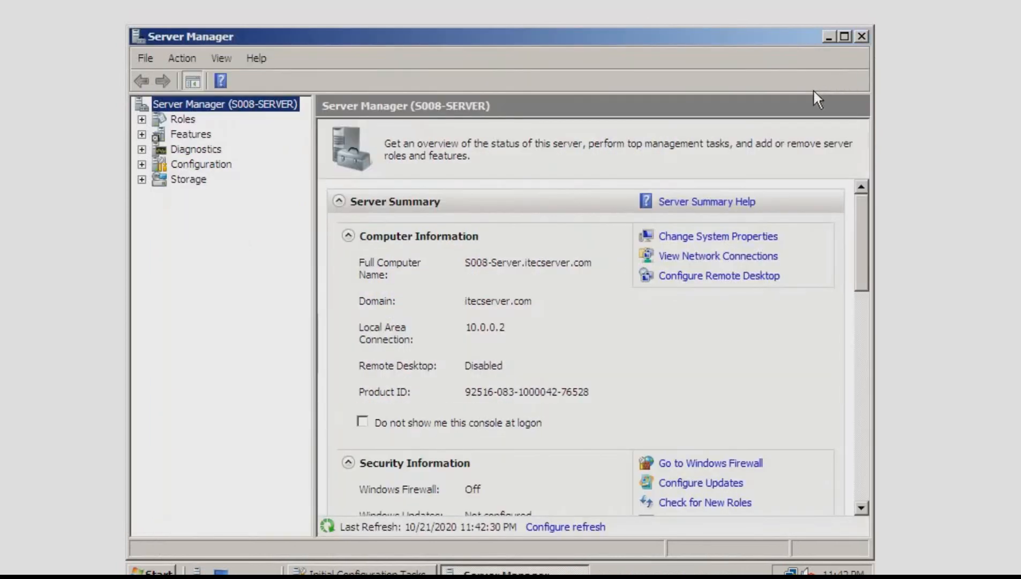
Open Network and Sharing Center and turn on network discovery
click(766, 379)
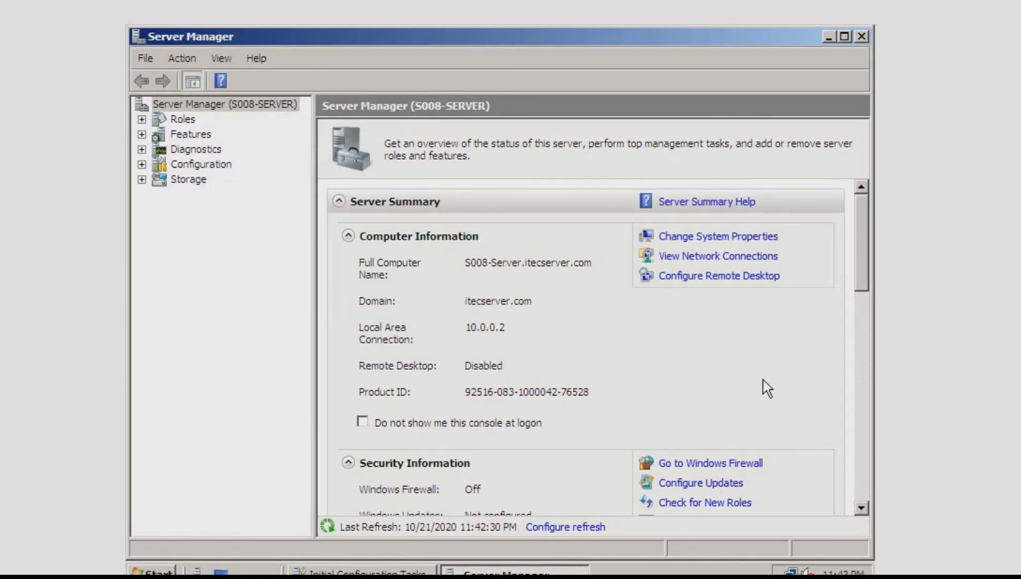
click(153, 573)
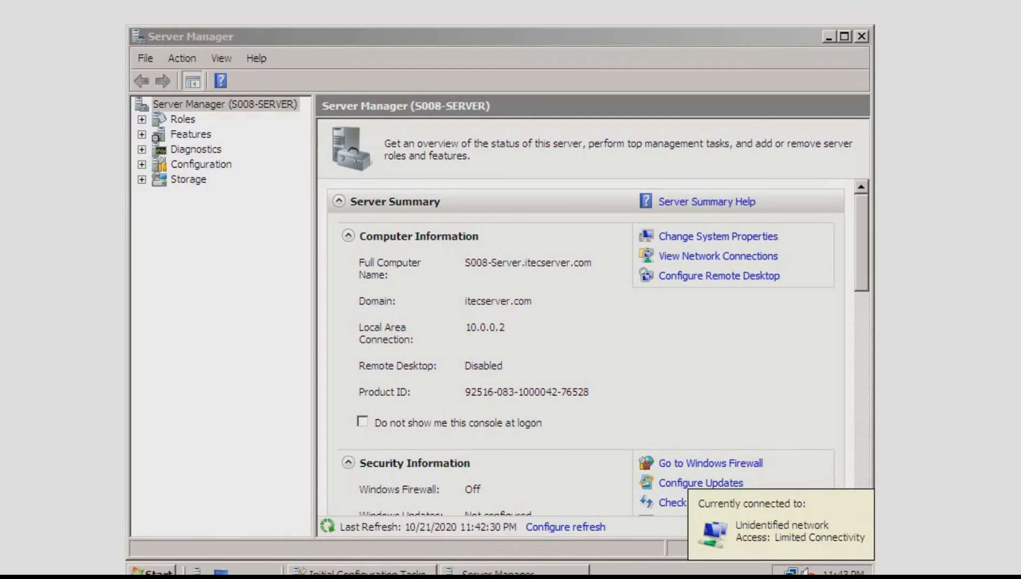
right_click(792, 571)
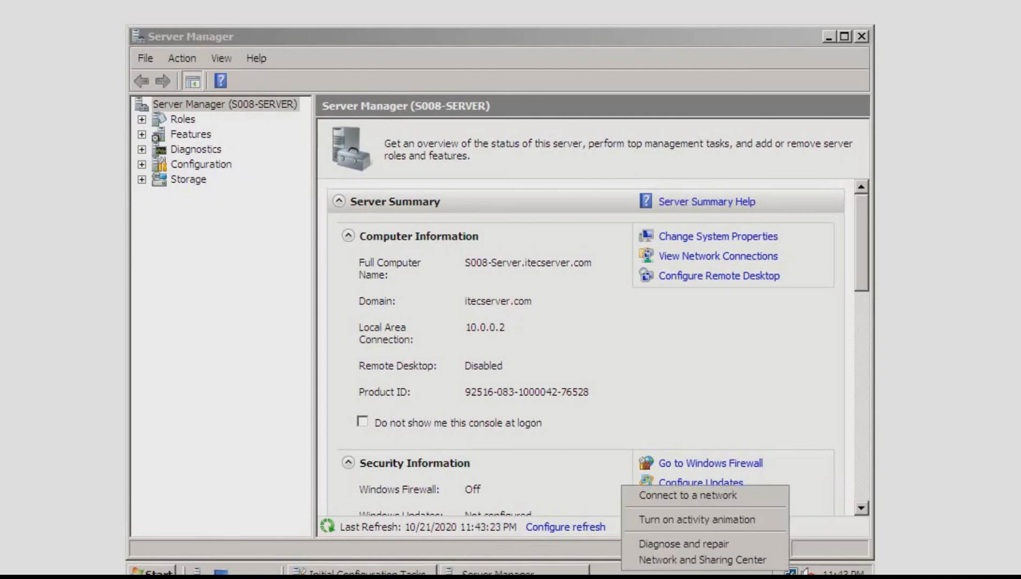
click(763, 560)
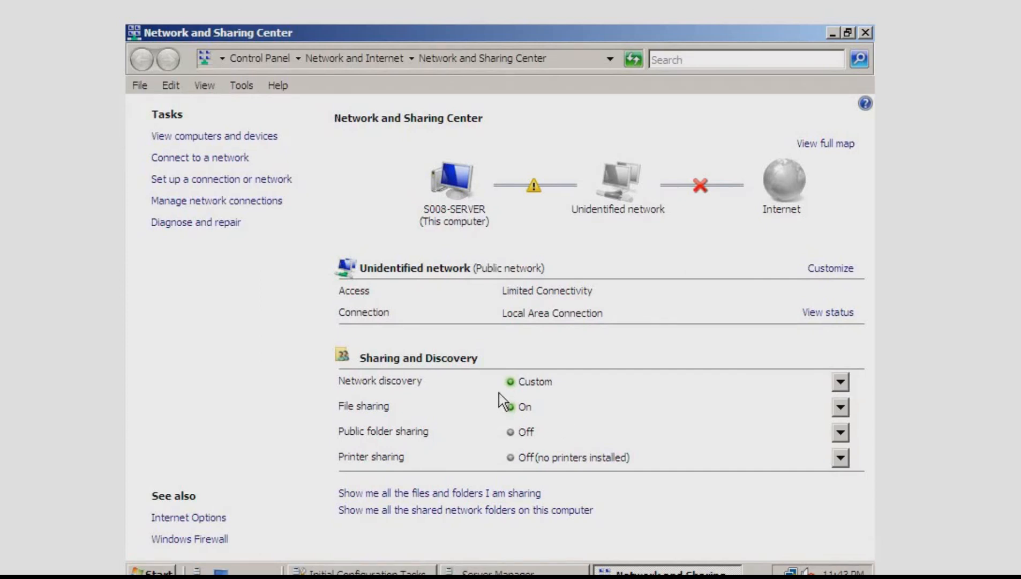
click(842, 382)
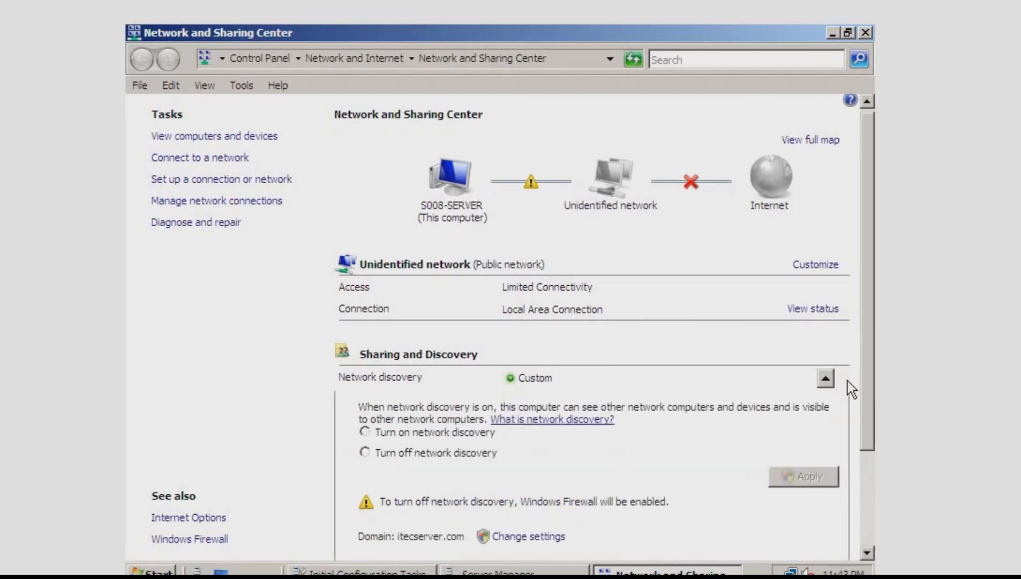
click(437, 432)
click(781, 477)
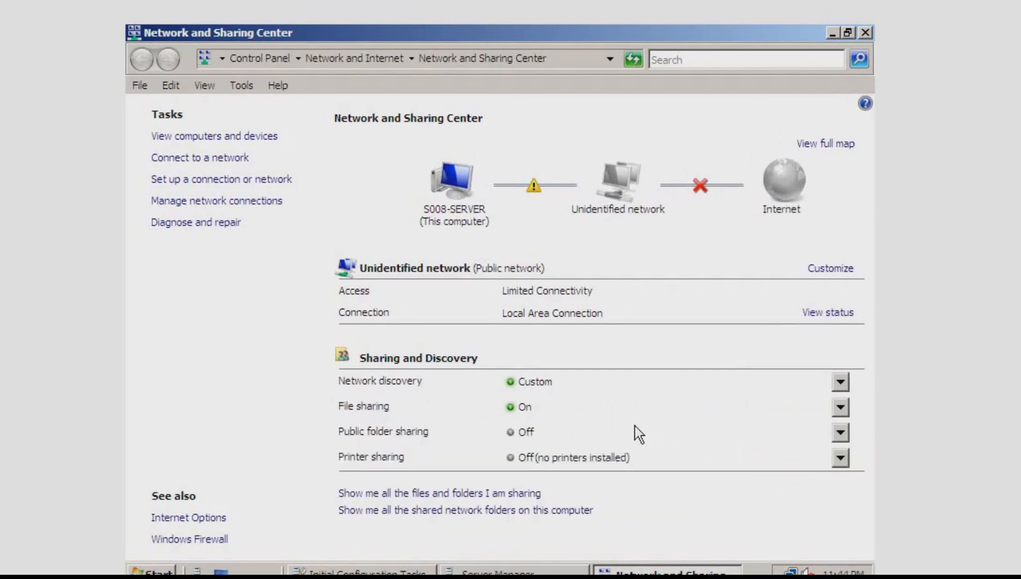
Turn on public folder sharing so anyone with network access can open files, and apply it
click(840, 433)
click(495, 476)
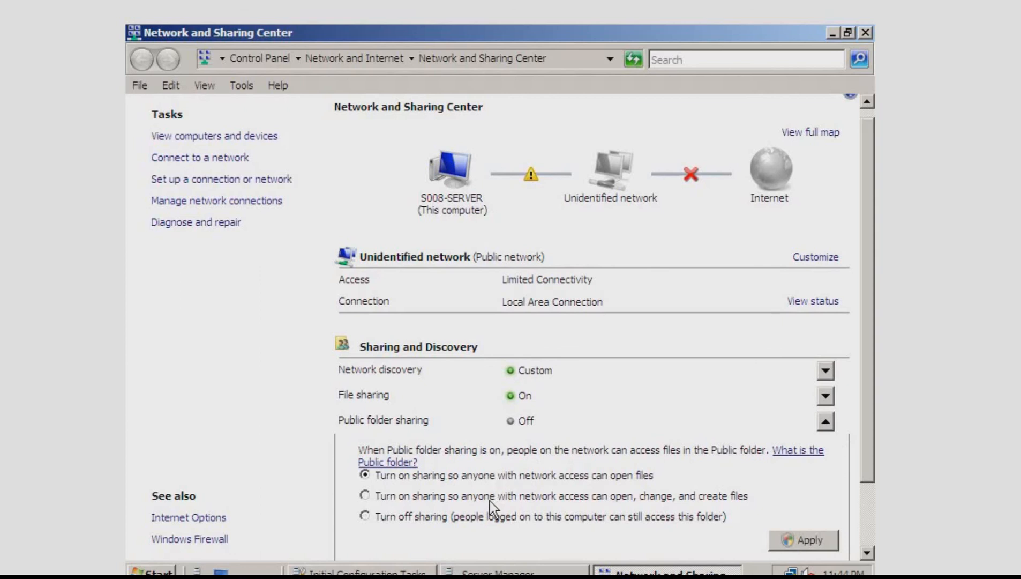
click(519, 496)
click(631, 478)
click(809, 539)
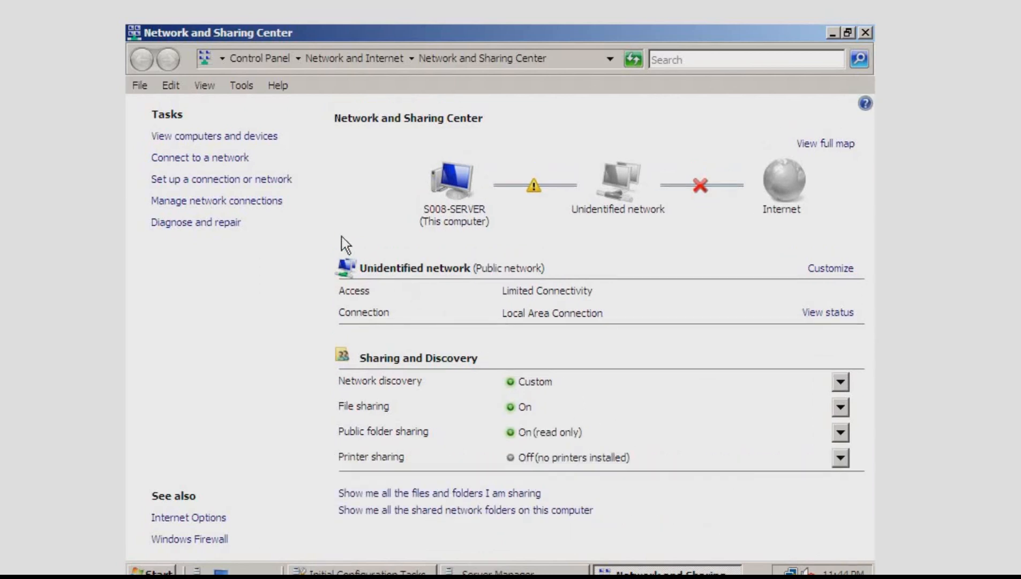
Open the IPv4 properties of Local Area Connection and set the IP address to 192.168.56.10
click(262, 202)
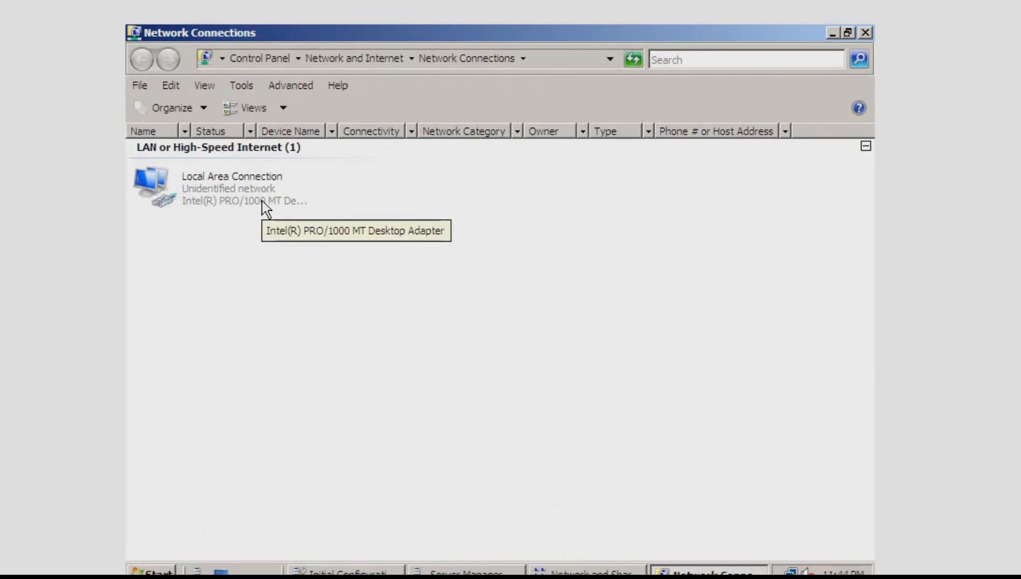
right_click(217, 180)
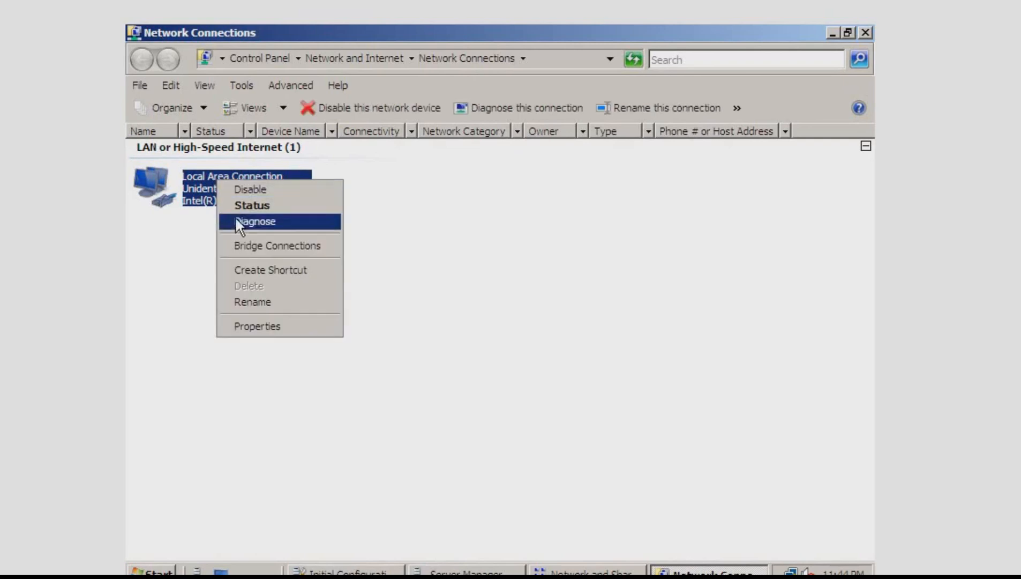
click(271, 325)
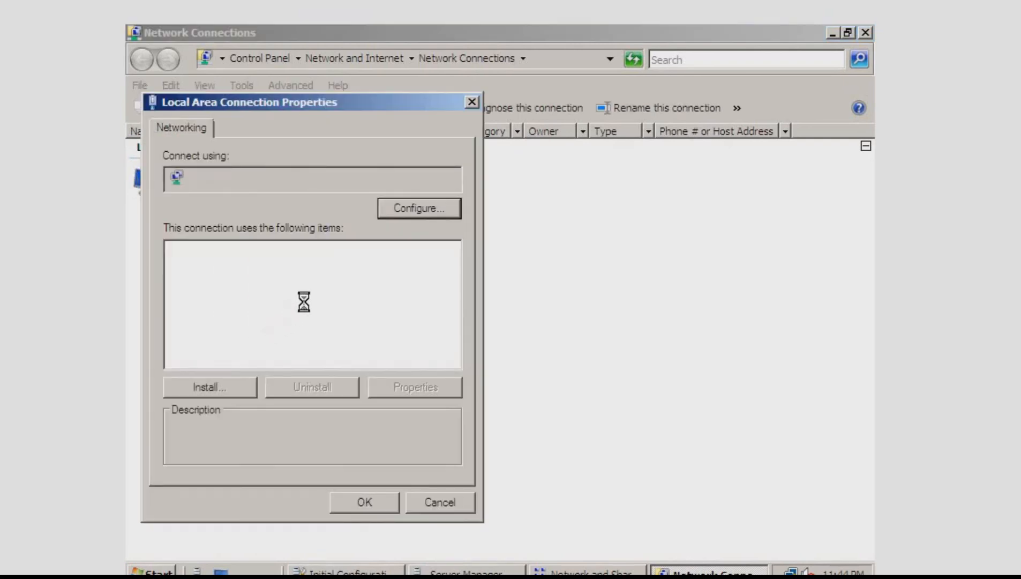
double_click(347, 314)
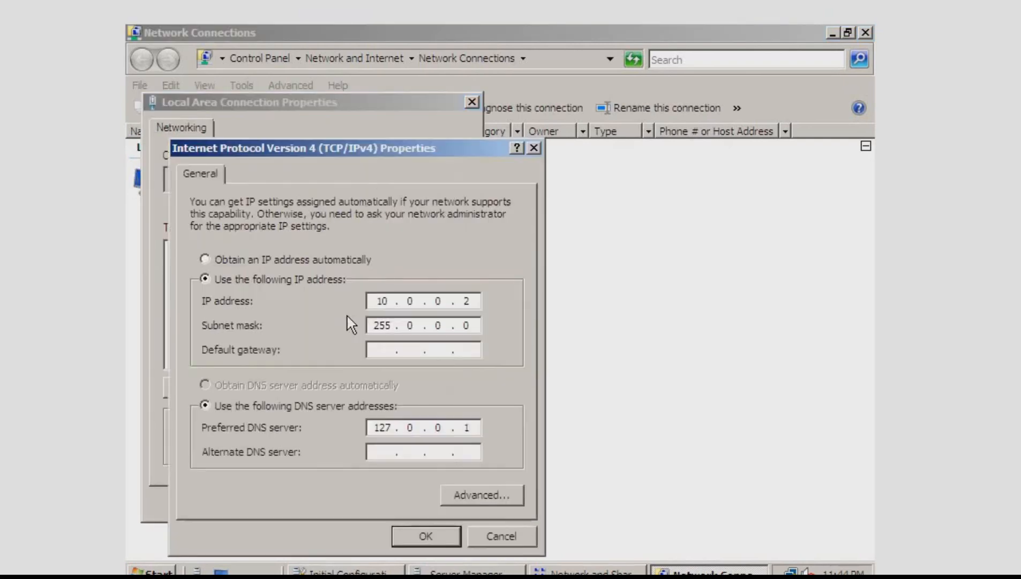
click(381, 301)
text(1)
key(shift+Tab)
text(19216856)
key(Tab)
click(468, 301)
key(BackSpace)
text(10)
Set the subnet mask to 255.255.255.0 and the default gateway to 192.168.56.1
key(Tab)
key(Tab)
click(415, 325)
text(255)
double_click(416, 324)
text(255 . 25)
key(Tab)
text(192.168.56.1)
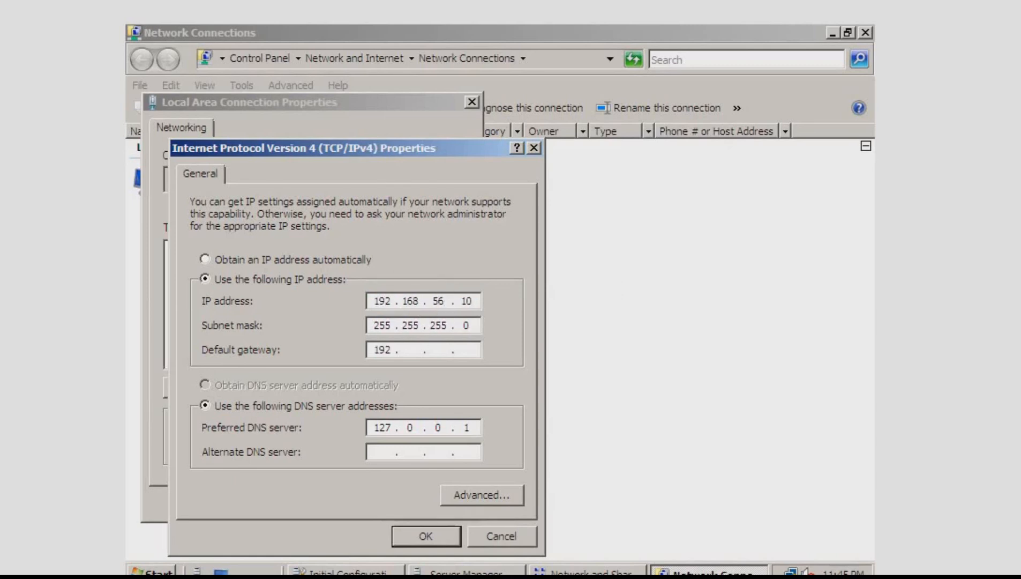
Set the preferred DNS server to 192.168.56.10 and accept the IPv4 settings
key(Tab)
key(Tab)
text(192.168.56.10)
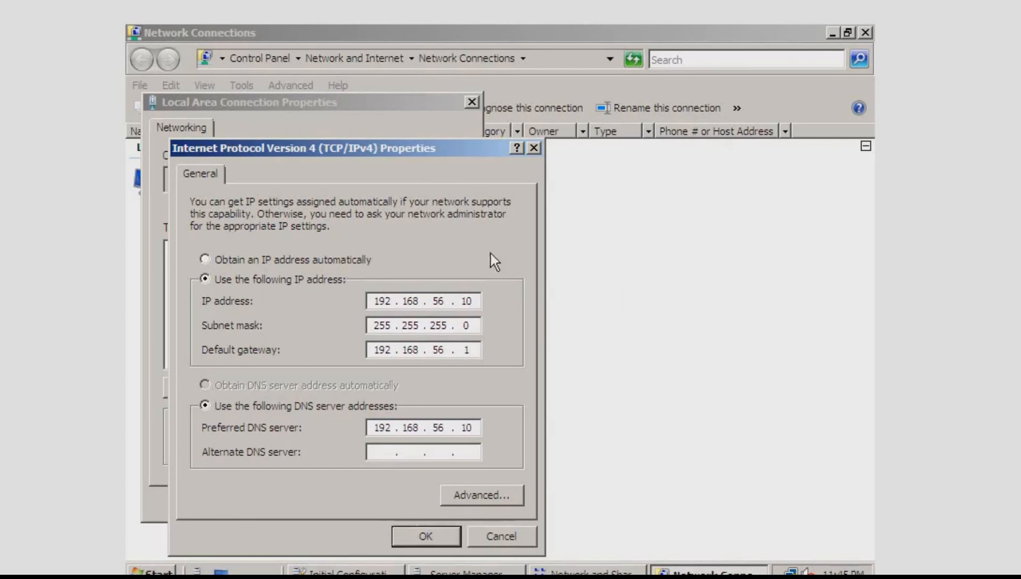
click(415, 537)
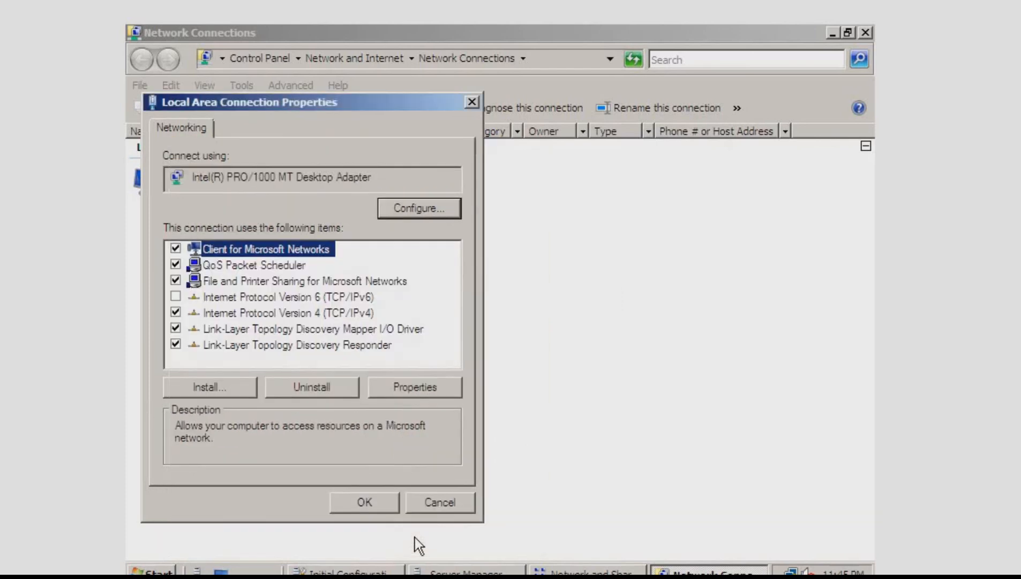
Recheck the IPv4 settings, save the Local Area Connection properties, and refresh the network connections list
double_click(276, 314)
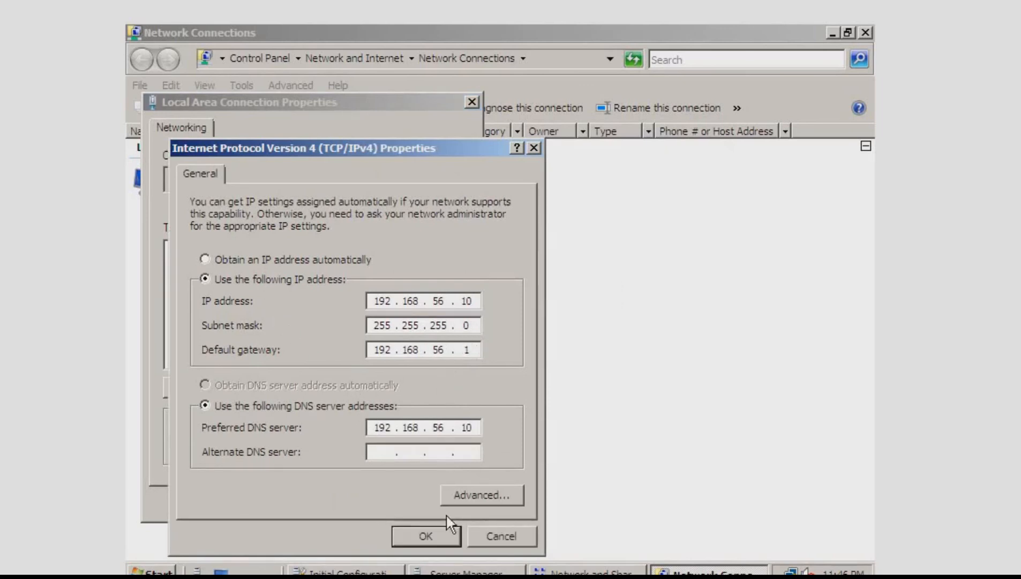
click(437, 540)
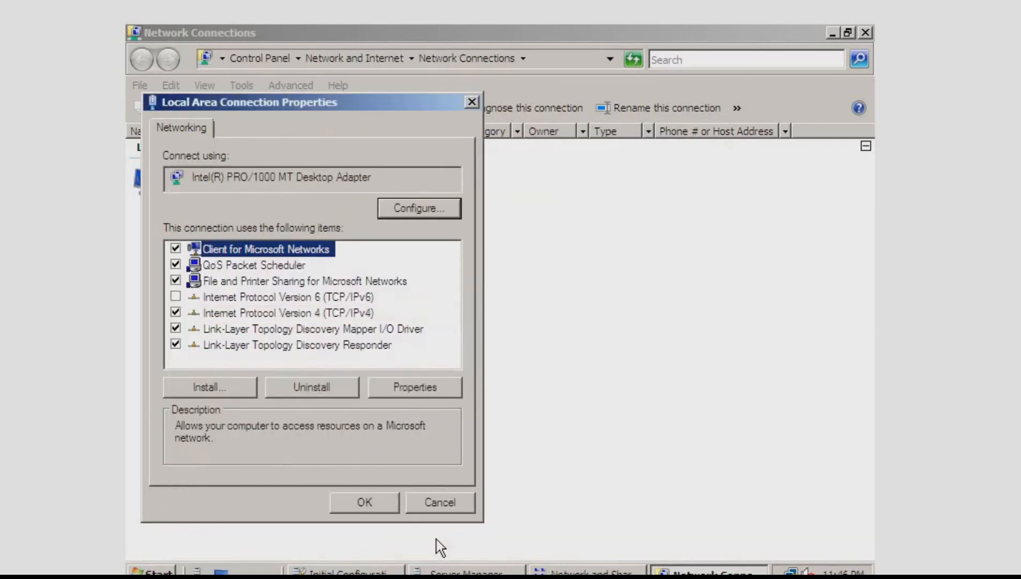
click(374, 505)
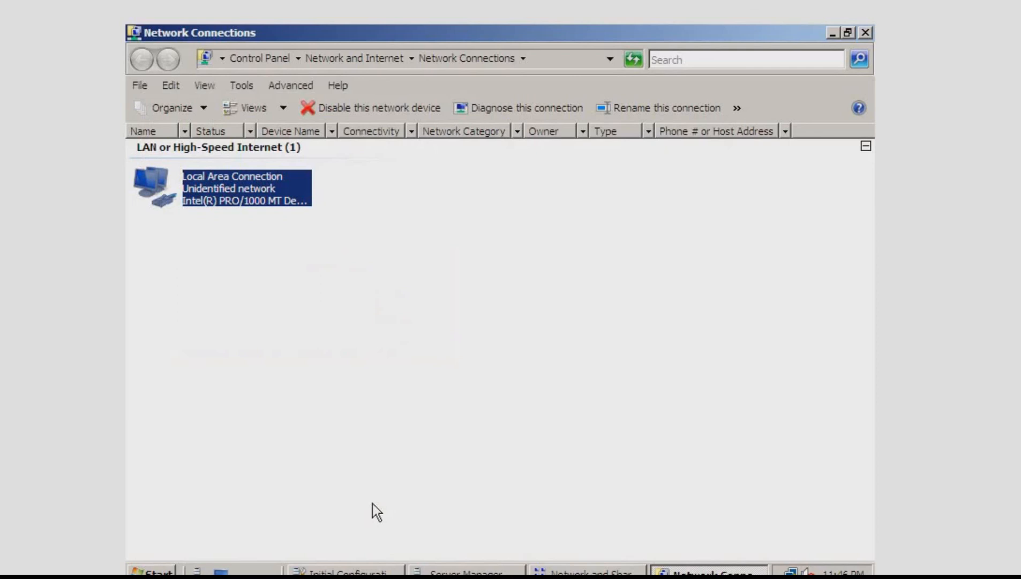
right_click(404, 336)
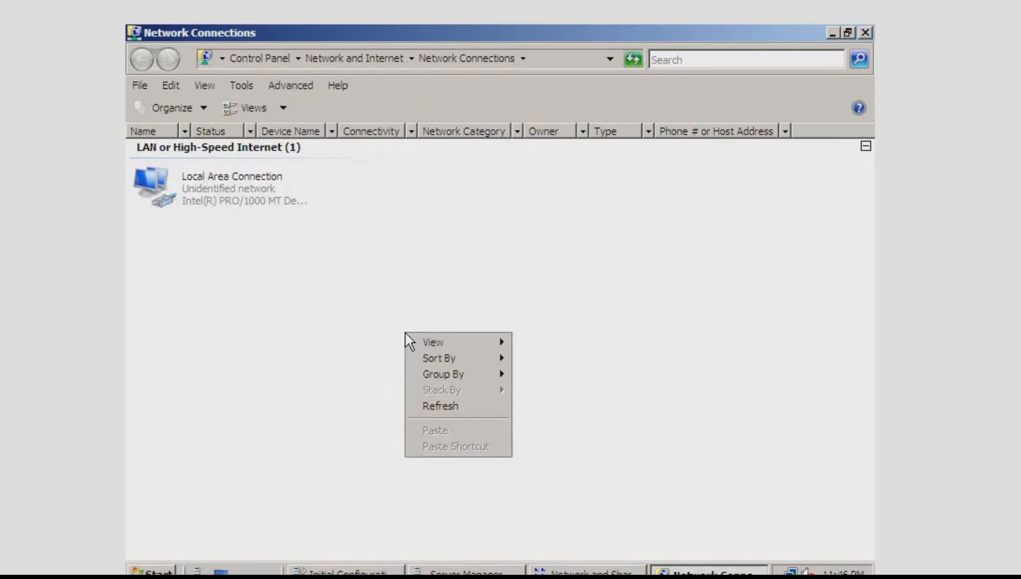
click(448, 413)
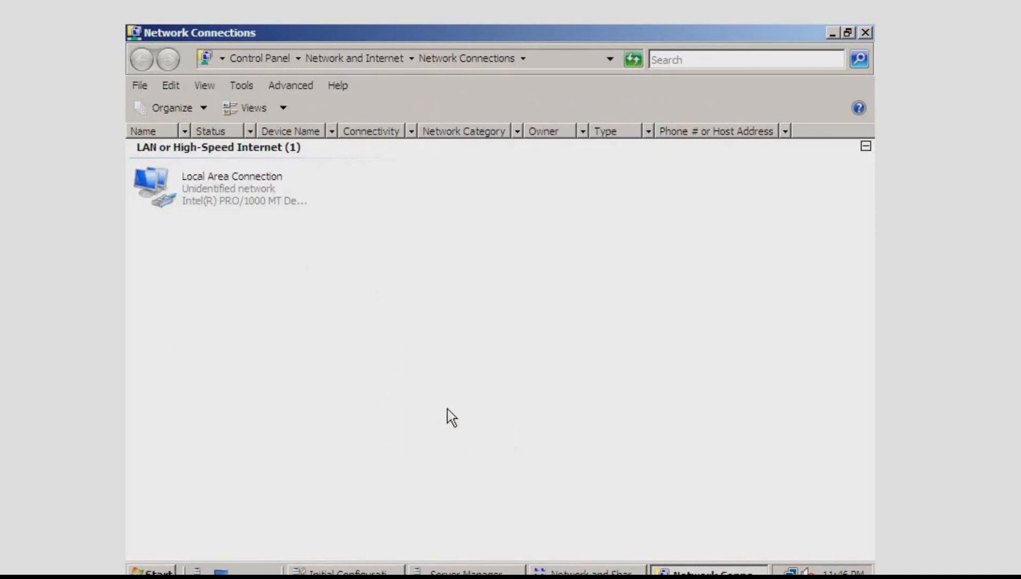